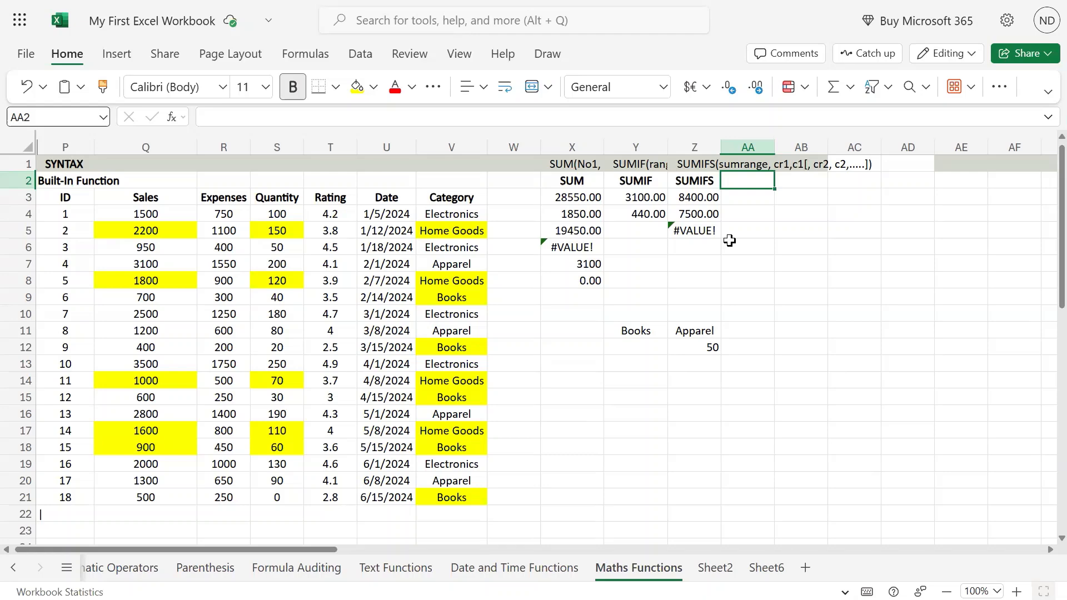
# Step: Enter the heading SUMPRODUCT in cell AA2, beside the SUMIFS heading
pyautogui.click(760, 190)
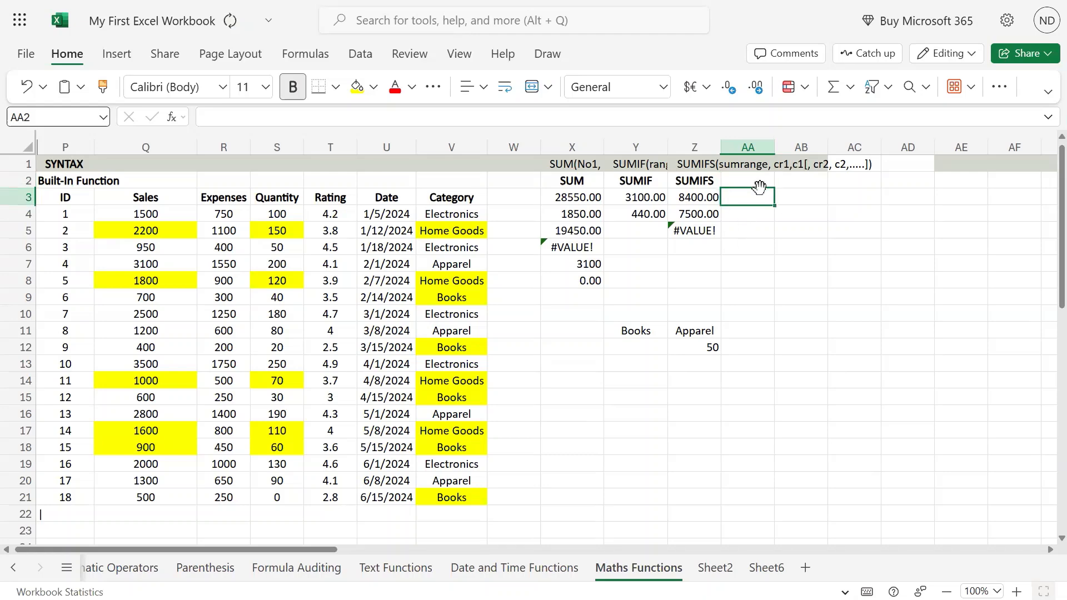
pyautogui.click(759, 186)
pyautogui.hotkey('ctrl', 'b')
pyautogui.write('SUM')
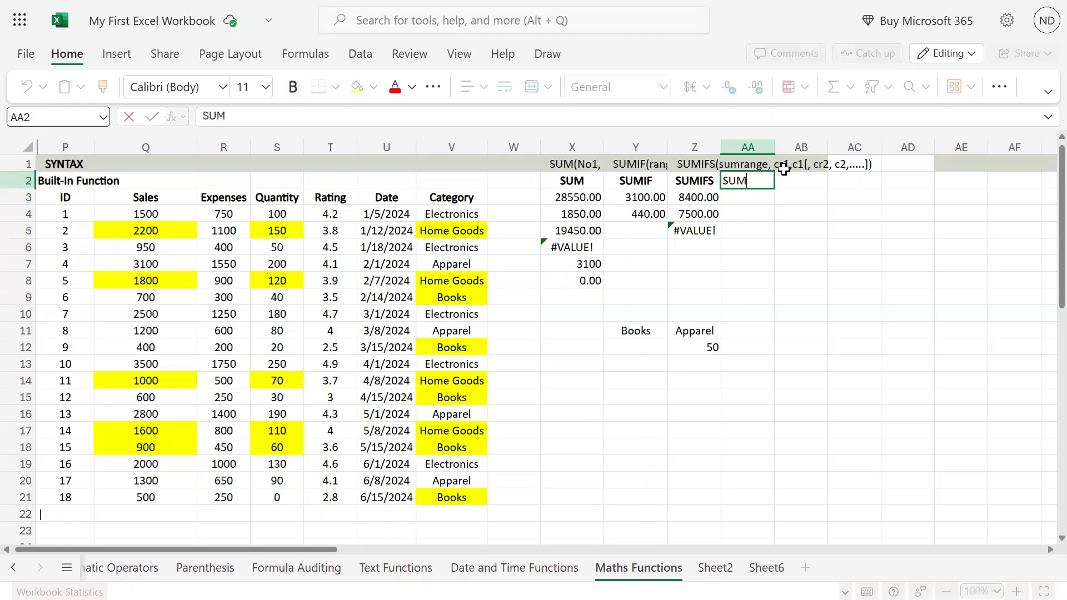
pyautogui.write('PRODUCT')
pyautogui.press('Return')
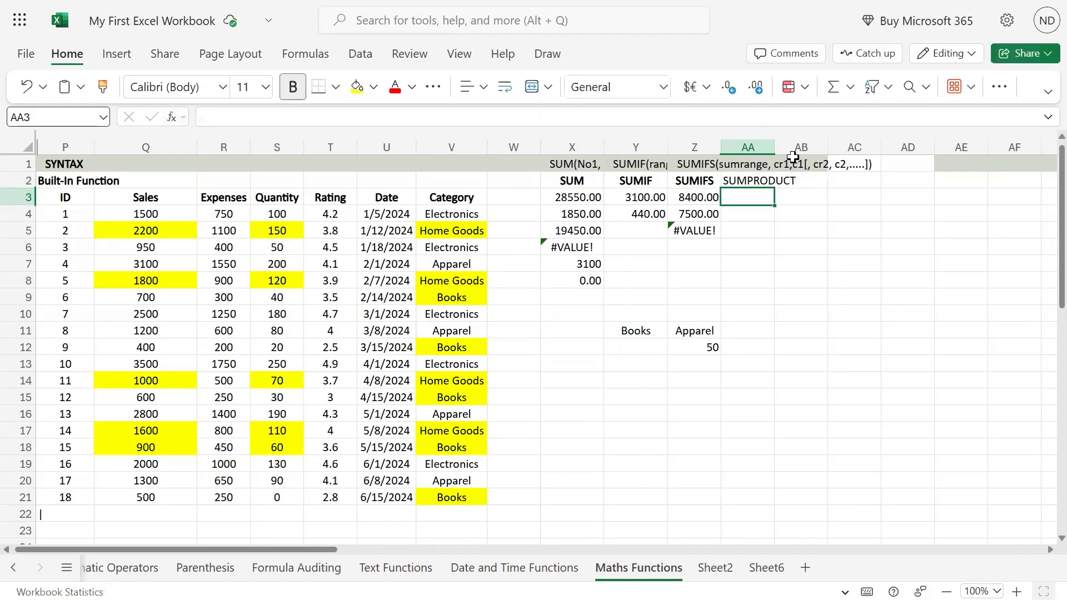
# Step: Copy the formatting of column Z onto column AA with Format Painter
pyautogui.click(689, 147)
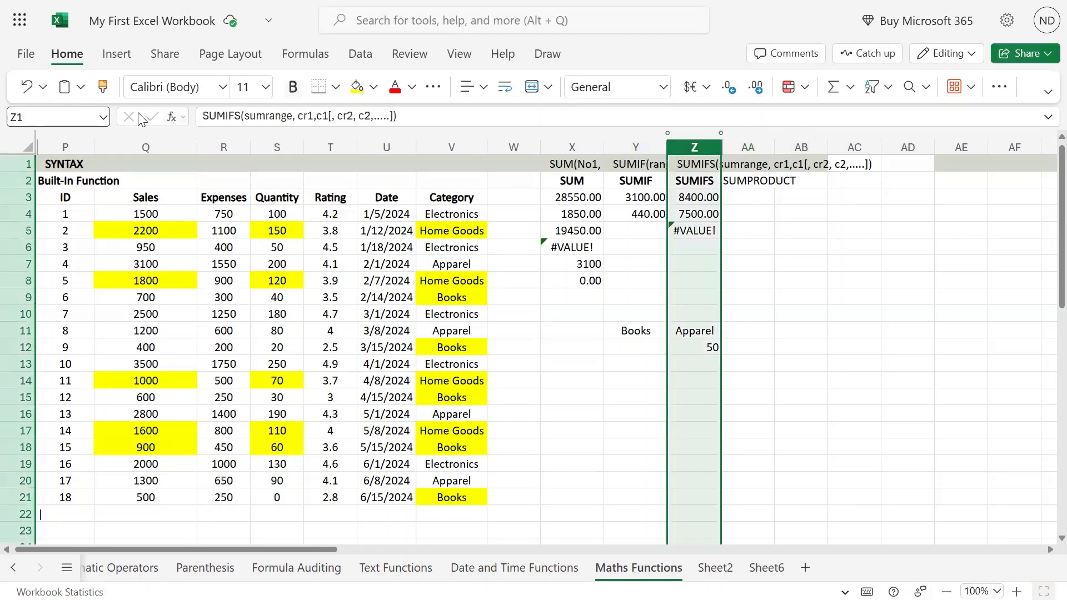
pyautogui.click(104, 86)
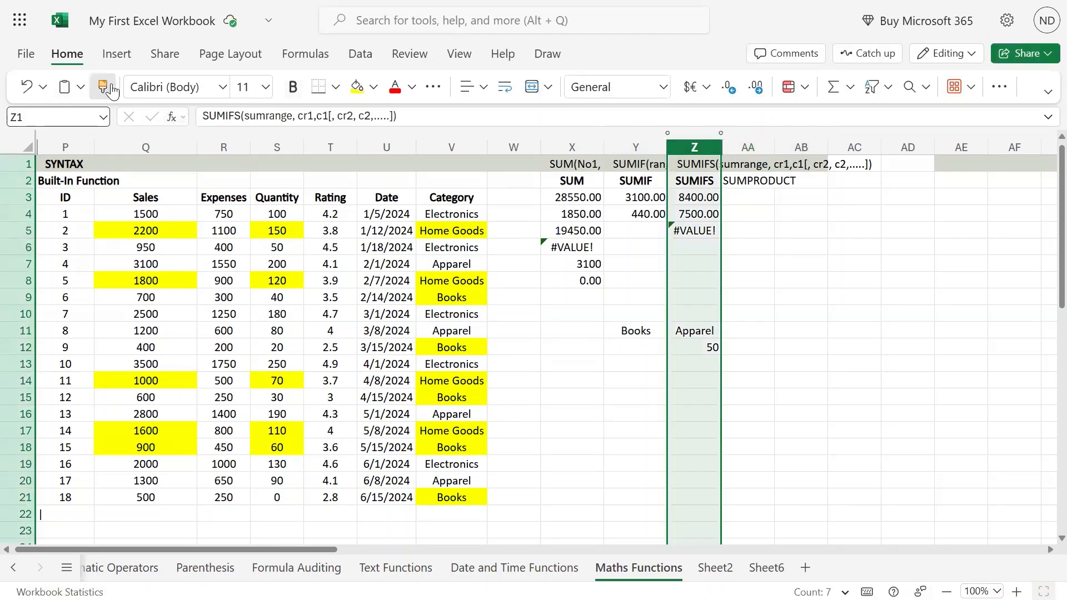
pyautogui.click(754, 139)
pyautogui.click(803, 230)
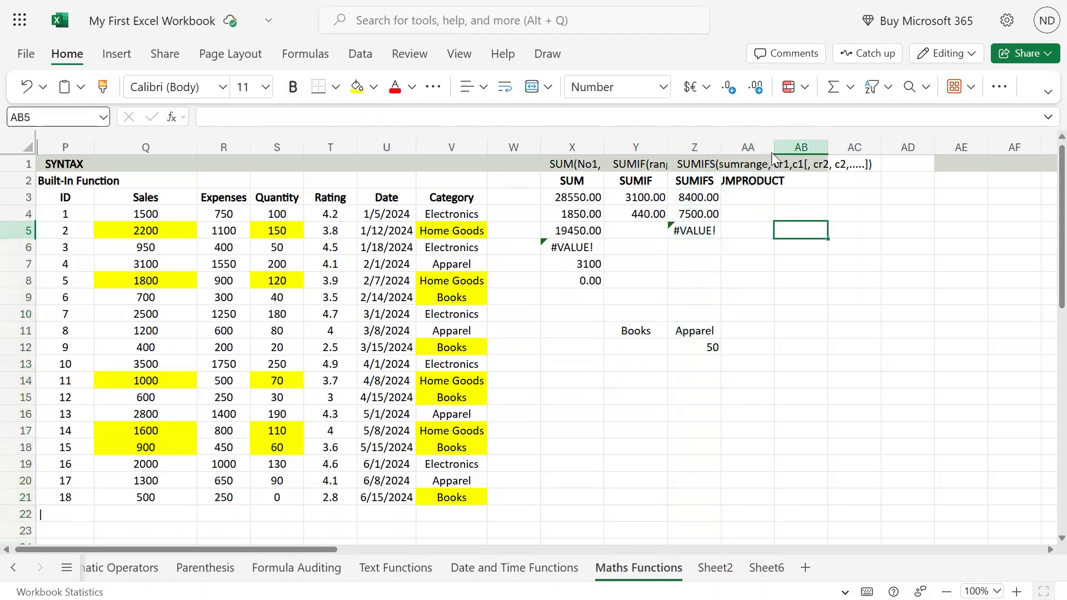
# Step: Widen column AA so the whole SUMPRODUCT heading fits
pyautogui.doubleClick(773, 147)
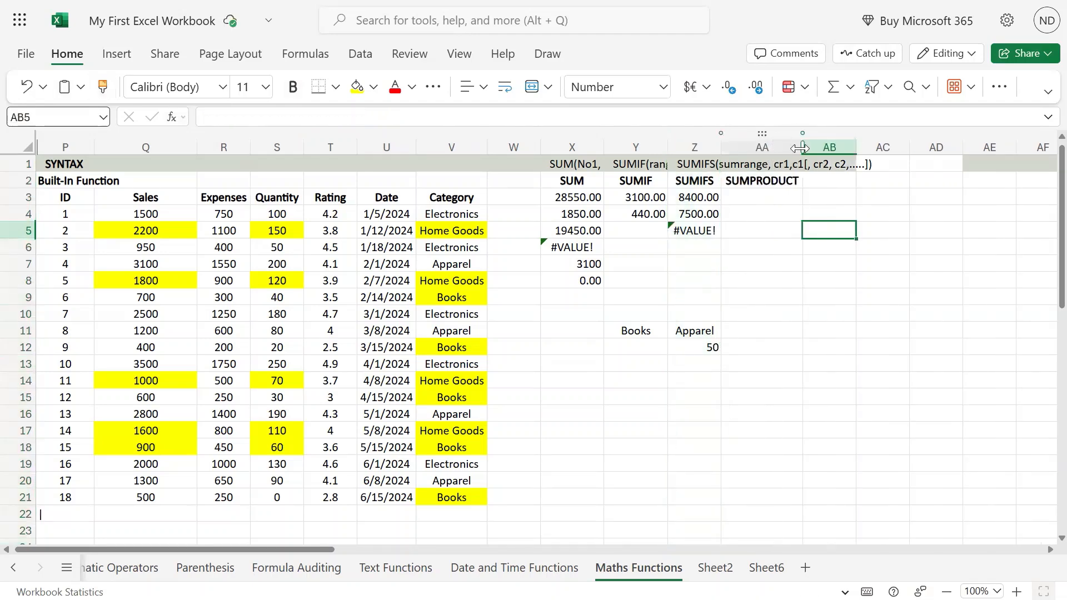
pyautogui.moveTo(805, 147); pyautogui.dragTo(806, 146)
pyautogui.click(781, 165)
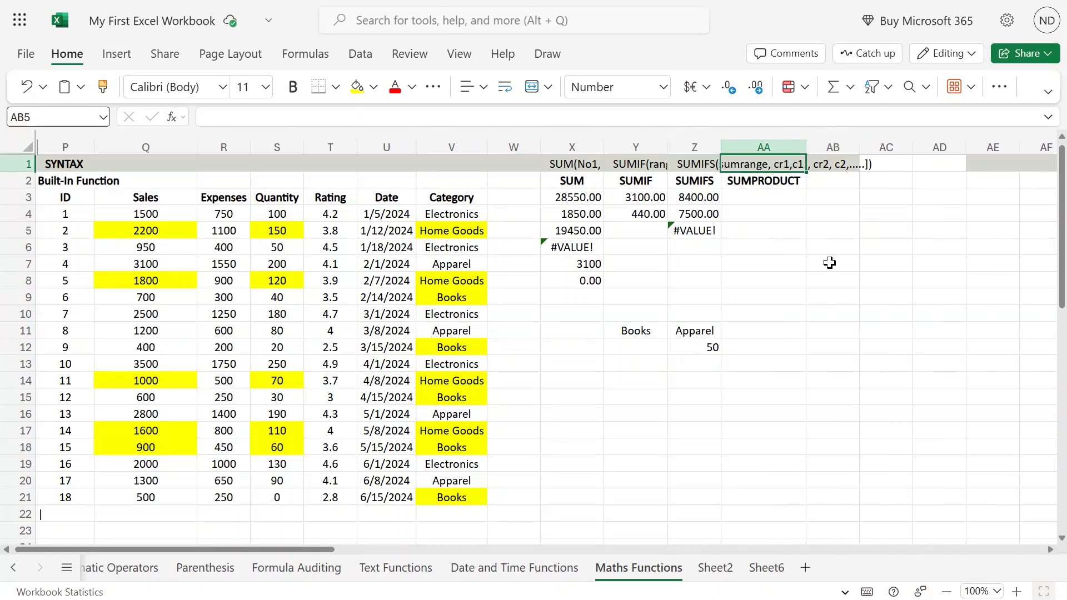
pyautogui.click(757, 185)
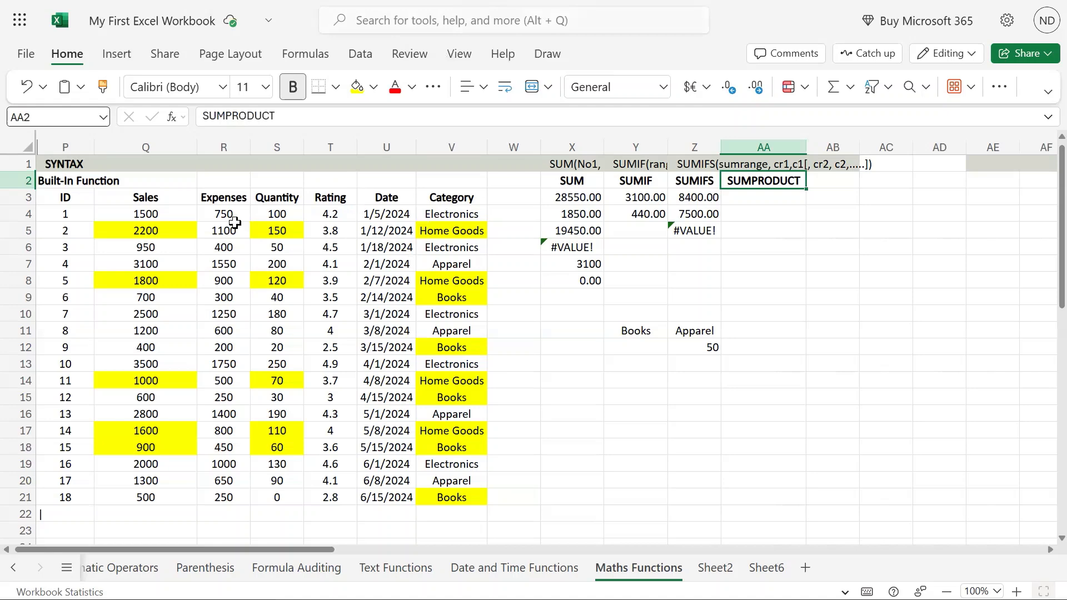
# Step: Remove the yellow fill from the data range Q4:V21 by applying No Fill
pyautogui.click(218, 217)
pyautogui.click(269, 213)
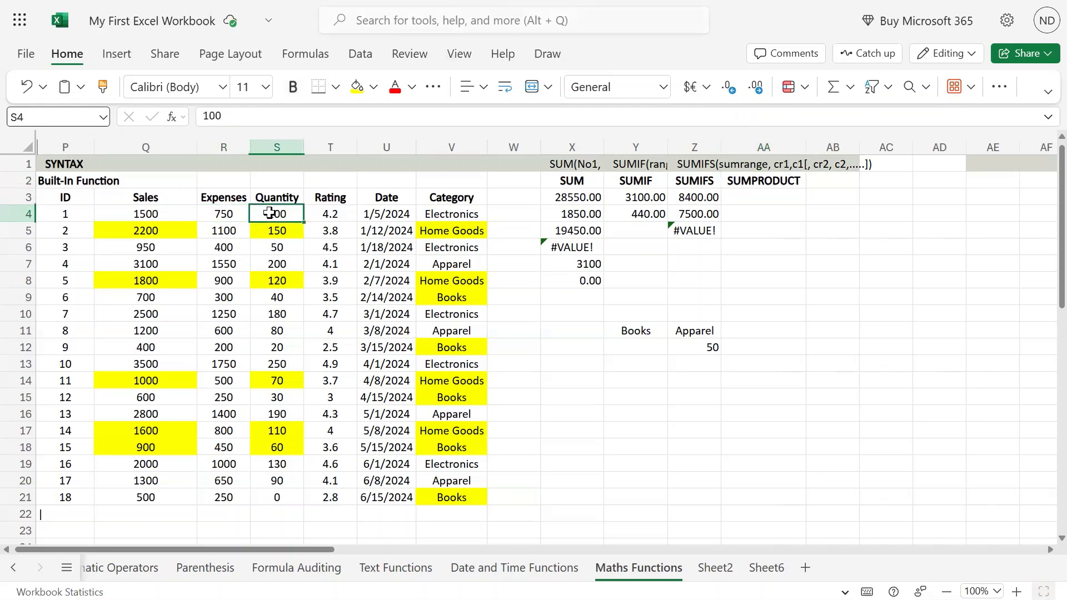
pyautogui.moveTo(156, 217); pyautogui.dragTo(452, 496)
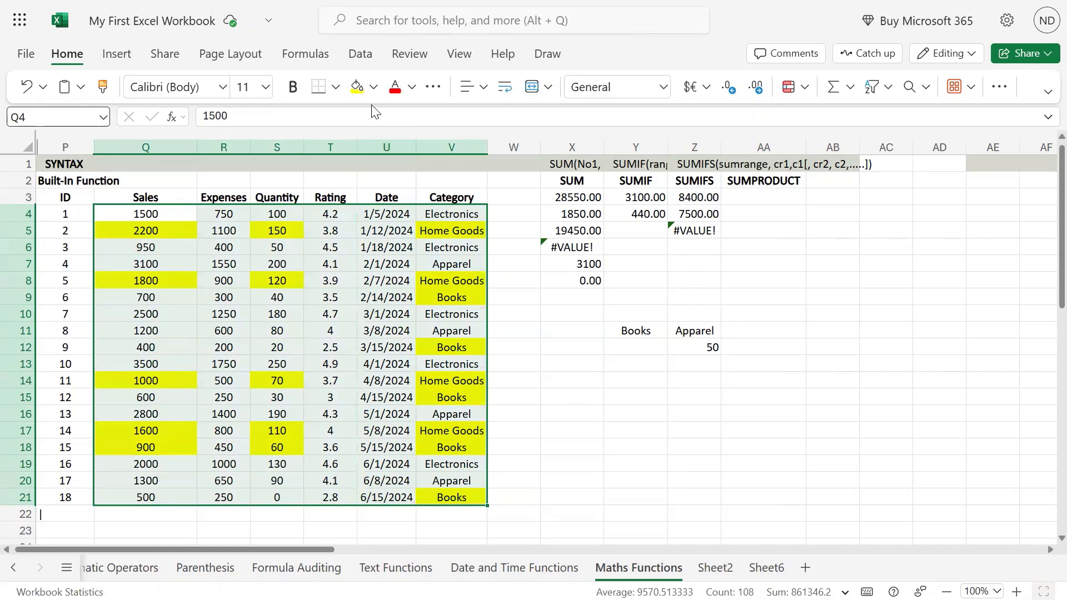
pyautogui.click(373, 86)
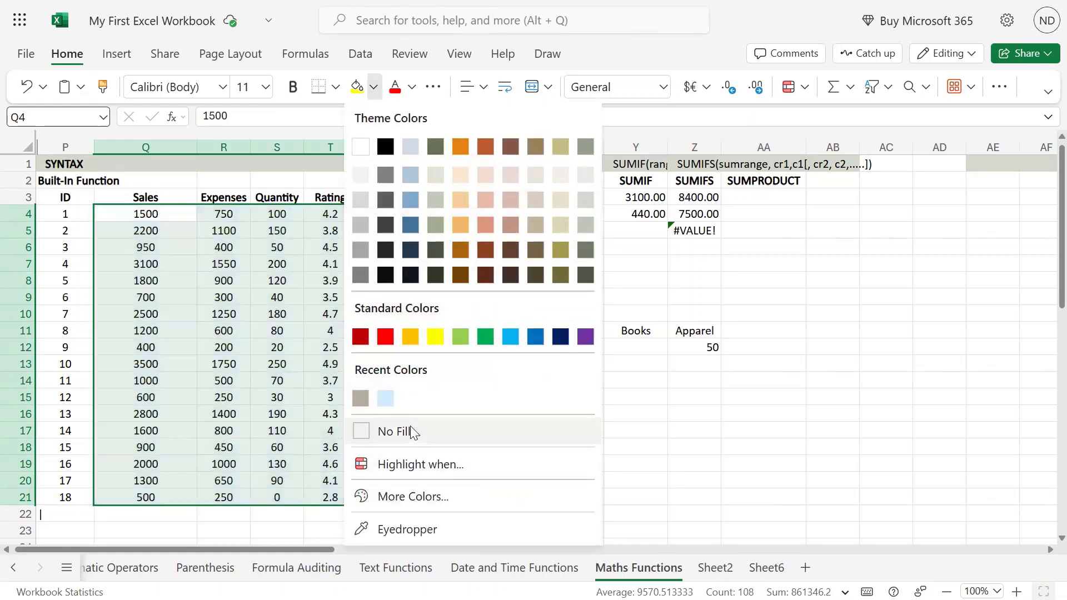
pyautogui.click(410, 432)
pyautogui.click(270, 227)
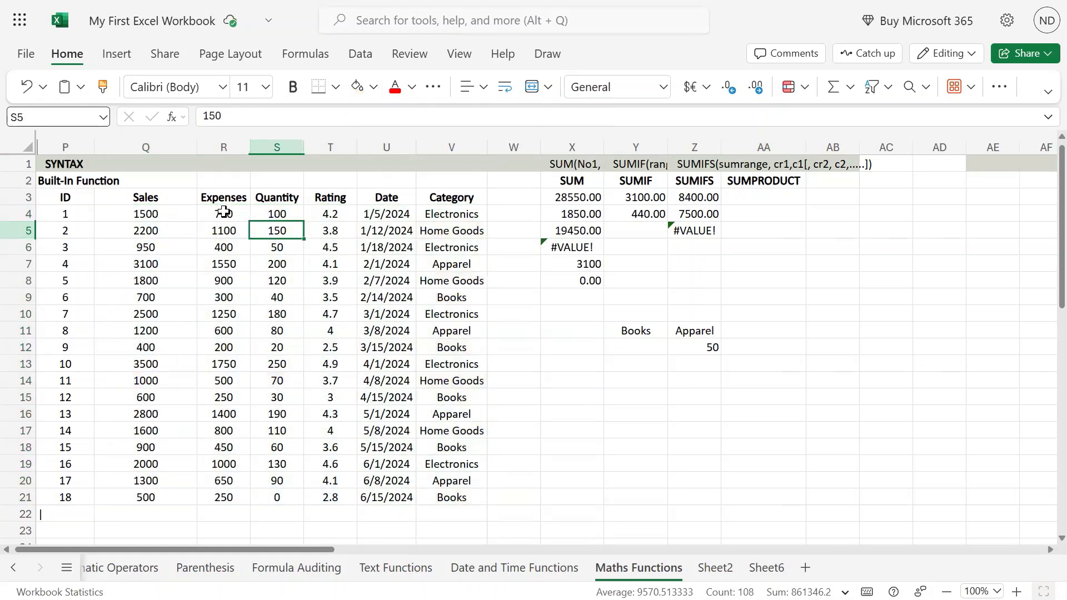
# Step: Multiply the first record's expenses by its quantity in cell AA3 with the formula =R4*S4
pyautogui.moveTo(224, 211); pyautogui.dragTo(264, 209)
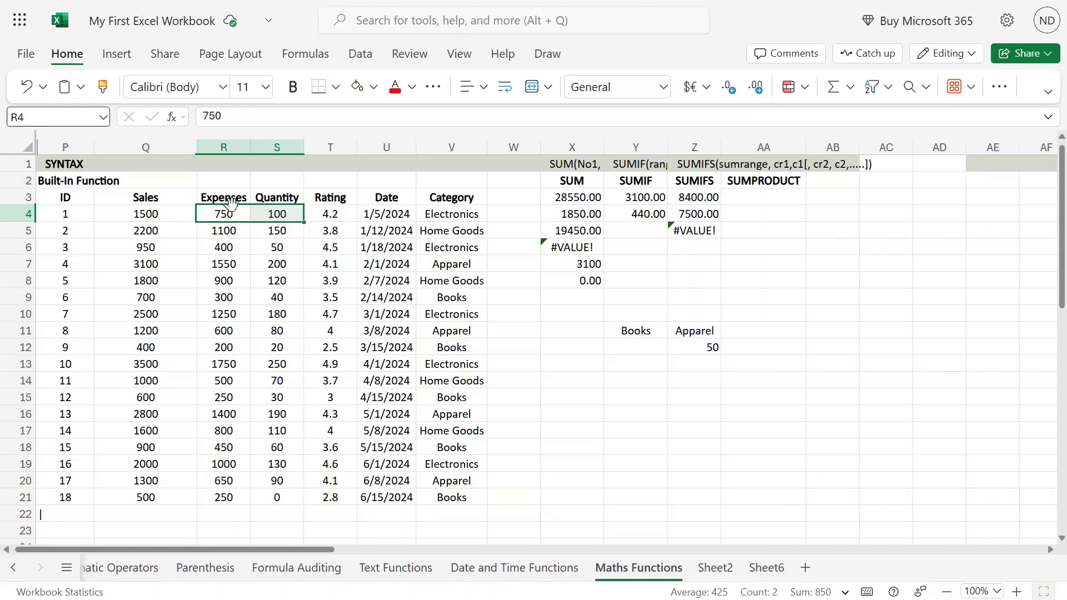
pyautogui.click(770, 199)
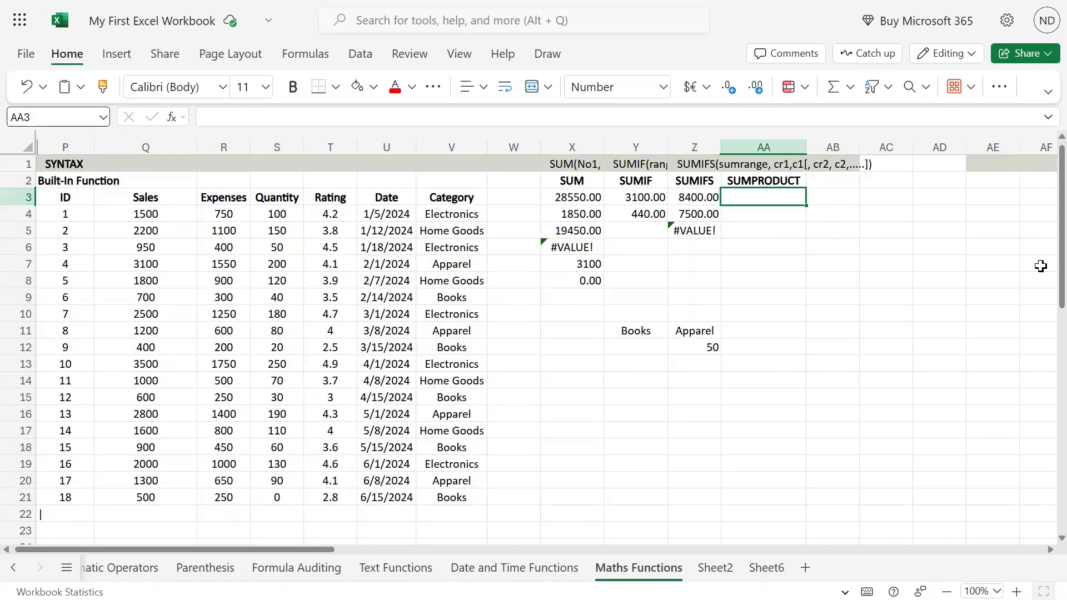
pyautogui.write('=')
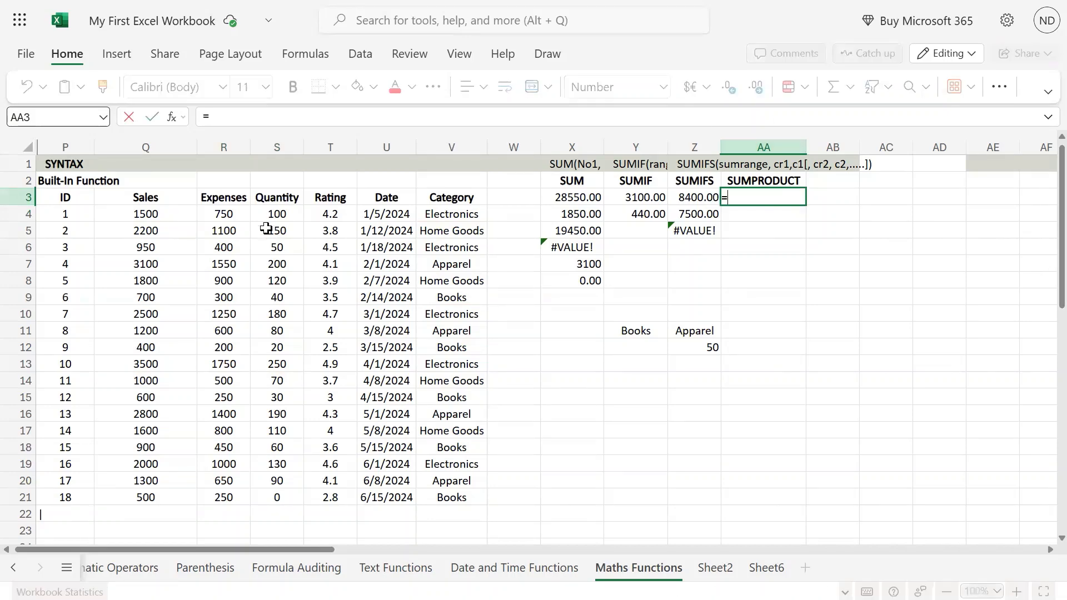
pyautogui.click(235, 213)
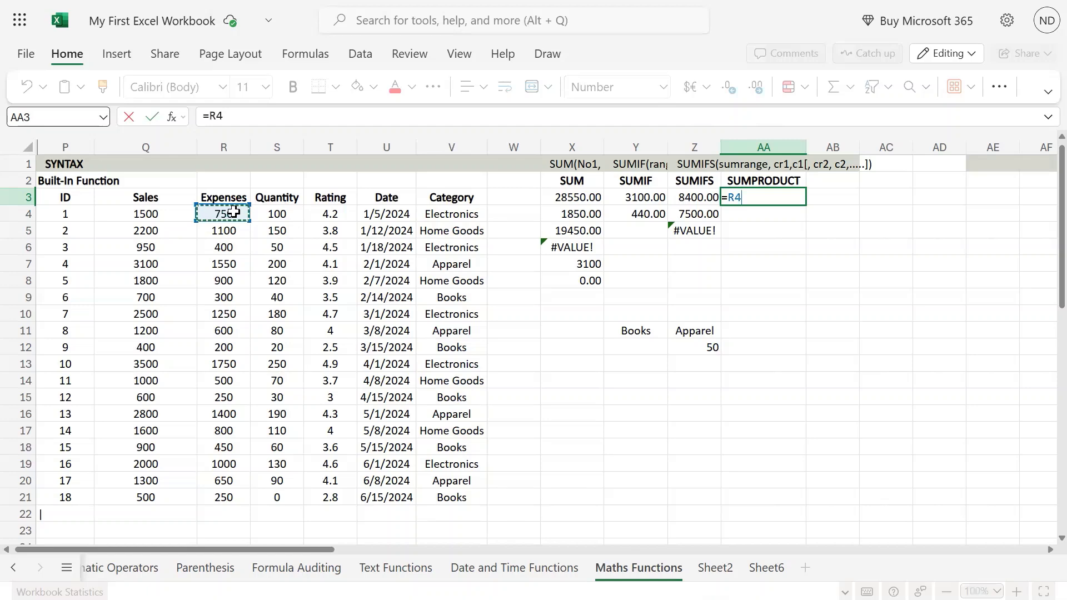
pyautogui.write('*')
pyautogui.click(284, 209)
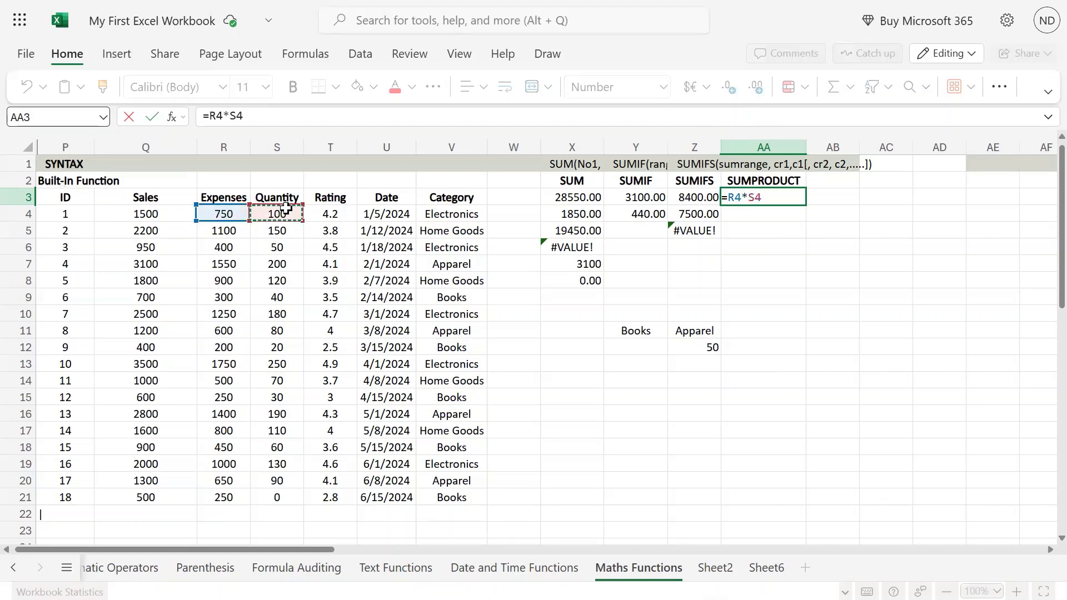
pyautogui.press('Return')
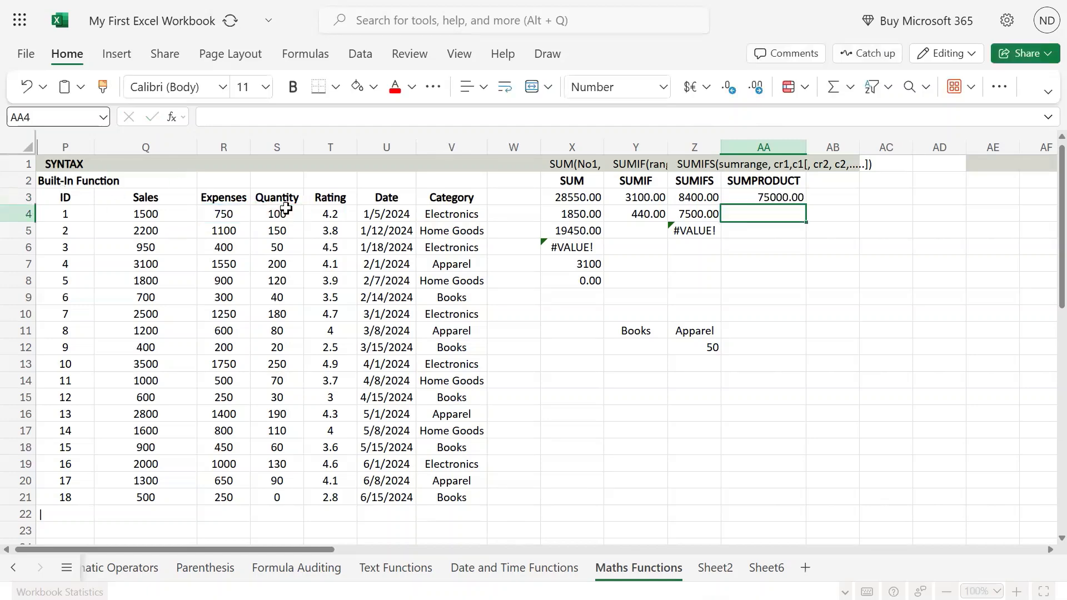
# Step: Copy the expenses-times-quantity formula from AA3 down through AA21
pyautogui.press('Up')
pyautogui.hotkey('ctrl', 'c')
pyautogui.press('Down')
pyautogui.hotkey('shift', 'Down')
pyautogui.hotkey('shift', 'Down')
pyautogui.hotkey('shift', 'Down')
pyautogui.hotkey('shift', 'Down')
pyautogui.hotkey('shift', 'Down')
pyautogui.hotkey('shift', 'Down')
pyautogui.hotkey('shift', 'Down')
pyautogui.hotkey('shift', 'Down')
pyautogui.hotkey('shift', 'Down')
pyautogui.hotkey('shift', 'Down')
pyautogui.hotkey('shift', 'Down')
pyautogui.hotkey('shift', 'Down')
pyautogui.hotkey('shift', 'Down')
pyautogui.hotkey('shift', 'Down')
pyautogui.hotkey('shift', 'Down')
pyautogui.hotkey('shift', 'Down')
pyautogui.hotkey('shift', 'Down')
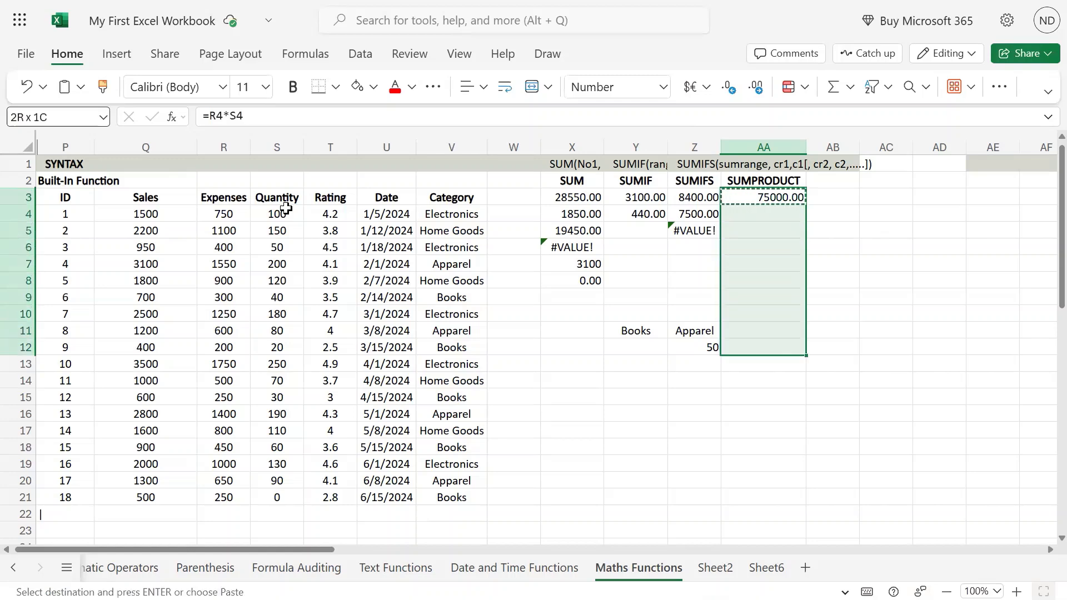
pyautogui.hotkey('ctrl', 'v')
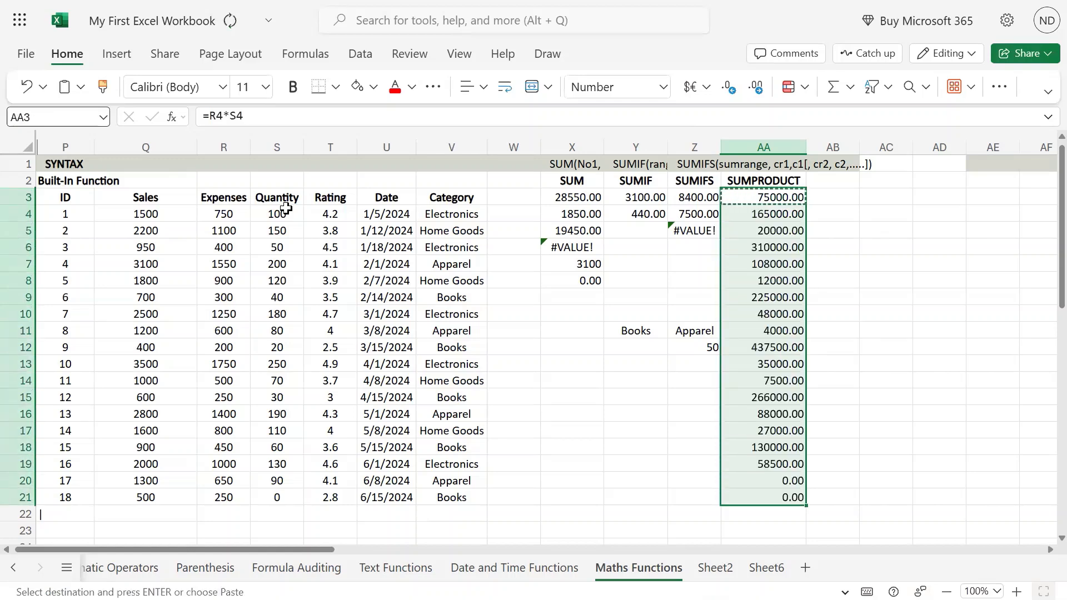
pyautogui.press('Up')
pyautogui.press('Right')
pyautogui.press('Left')
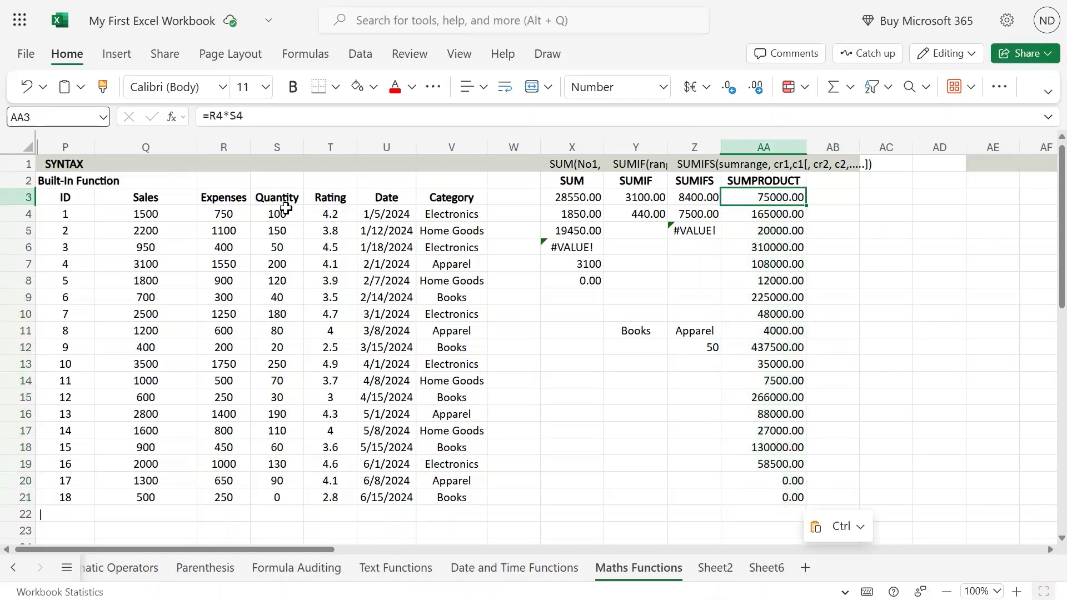
# Step: Total the products in cell AB20 with =SUM(AA3:AA21) and fit column AB's width to the result
pyautogui.hotkey('ctrl', 'Down')
pyautogui.press('Down')
pyautogui.press('Down')
pyautogui.press('Up')
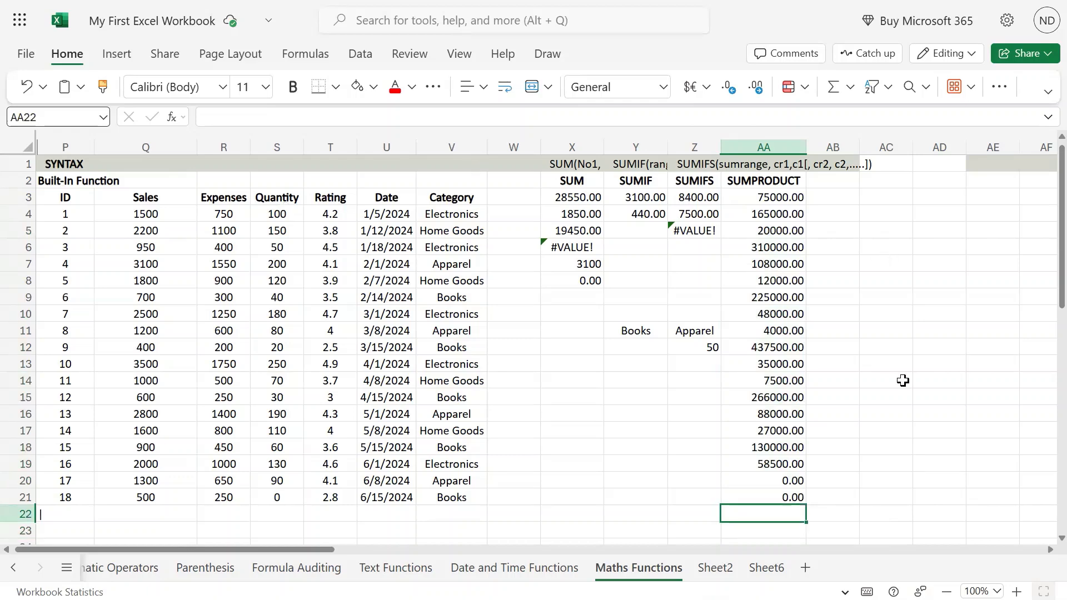
pyautogui.click(842, 481)
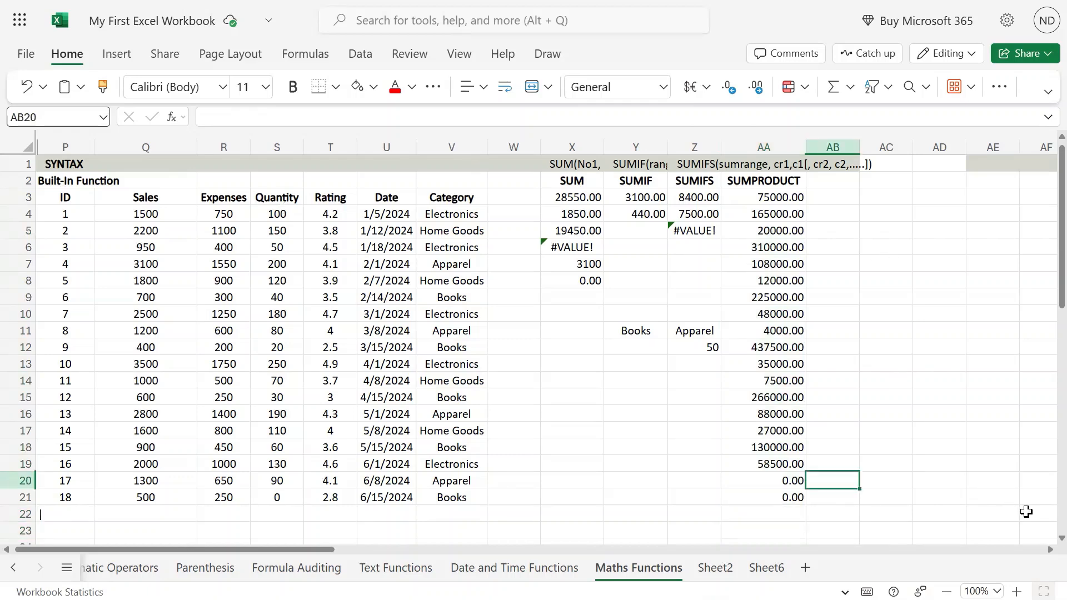
pyautogui.write('=sum(')
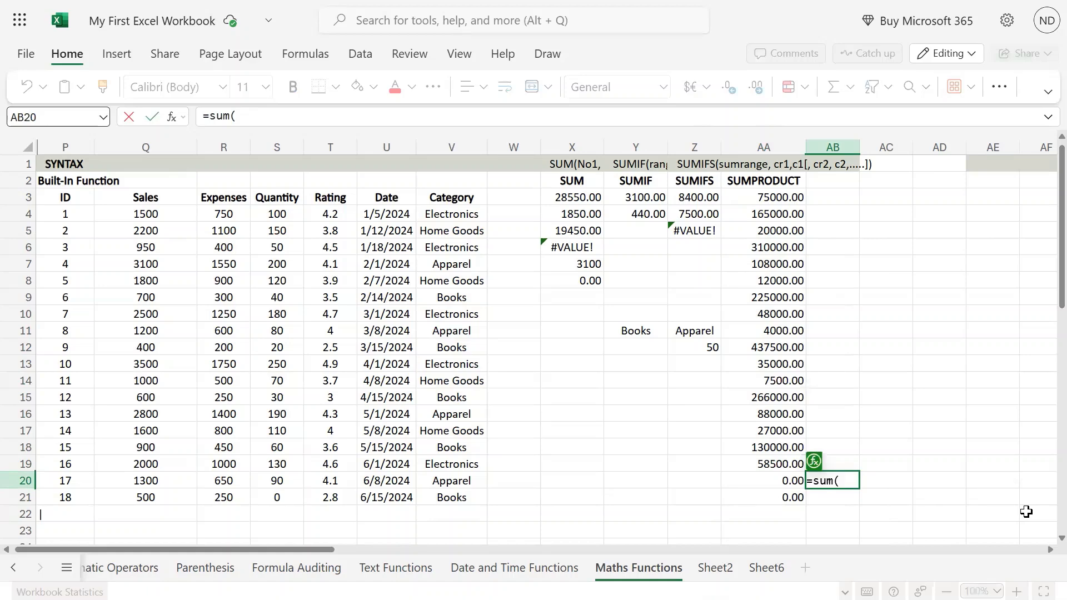
pyautogui.press('Left')
pyautogui.press('Down')
pyautogui.hotkey('ctrl', 'shift', 'Up')
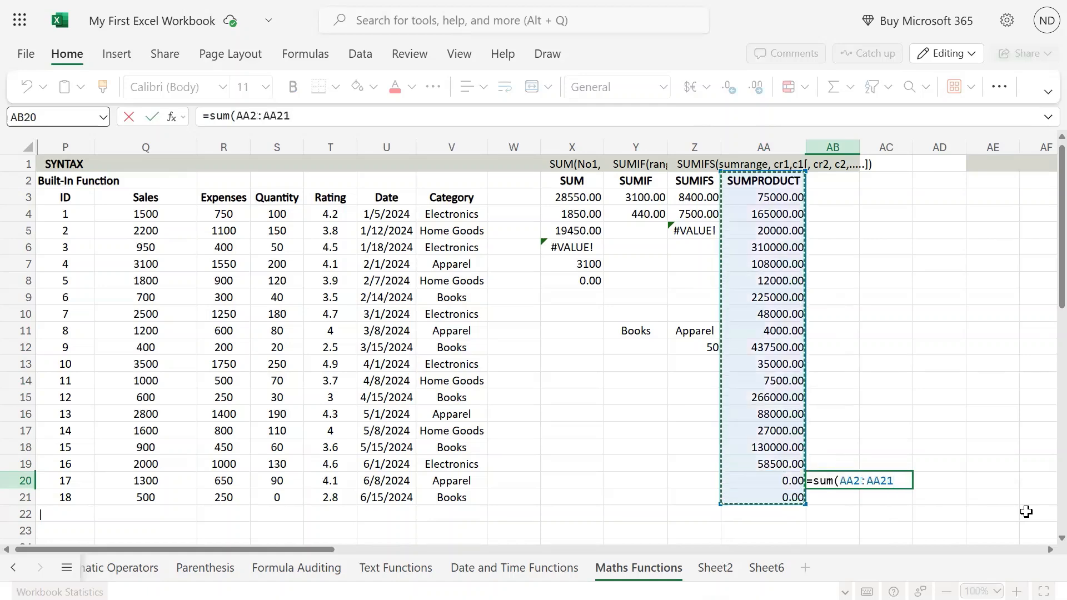
pyautogui.press('Return')
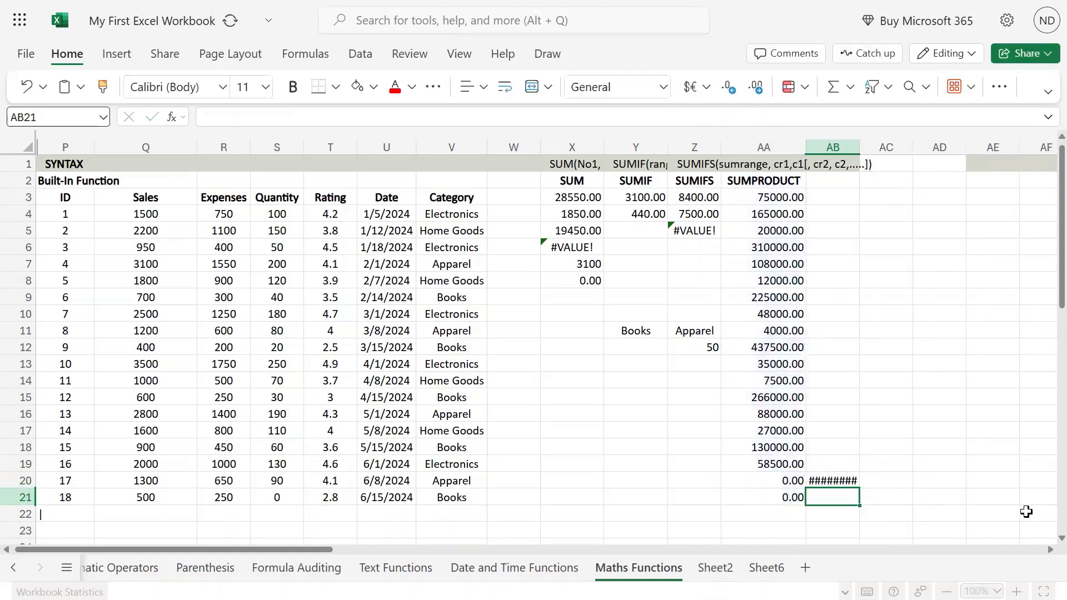
pyautogui.press('Up')
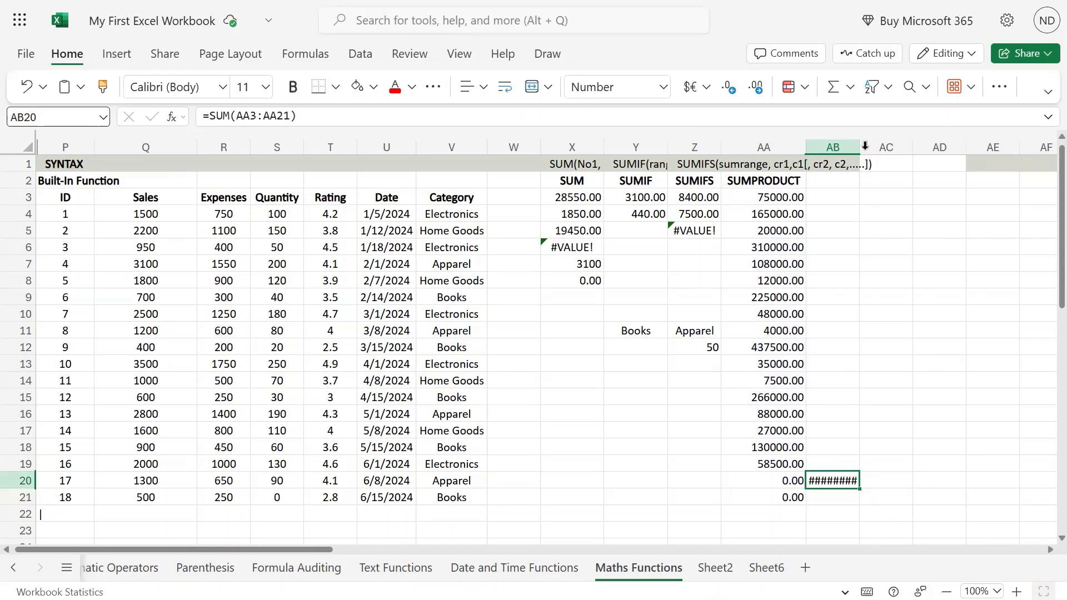
pyautogui.doubleClick(860, 146)
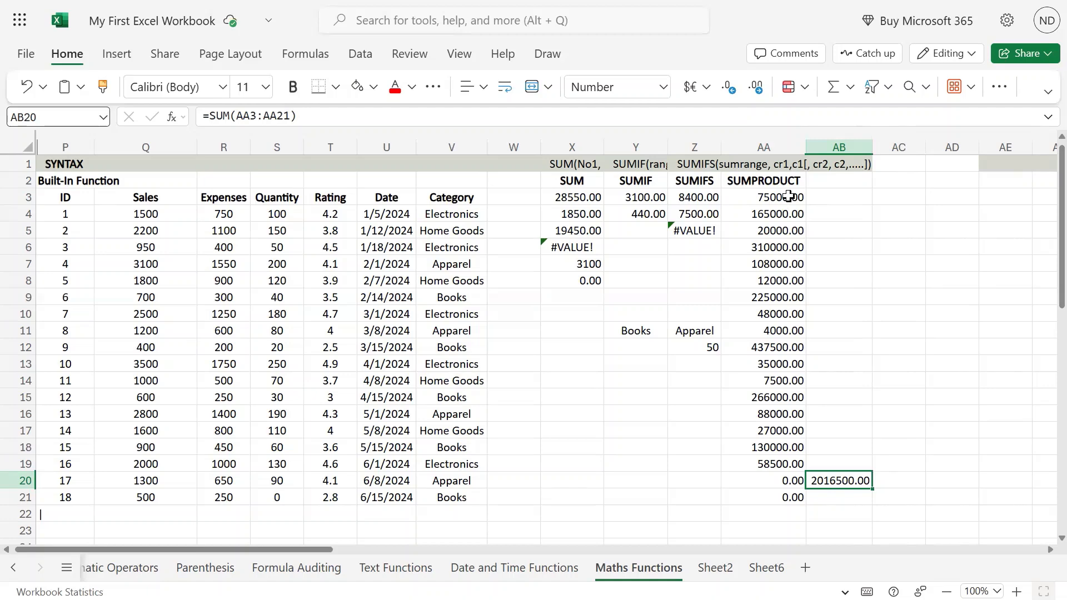
# Step: Clear the row-by-row product formulas from AA3:AA21
pyautogui.moveTo(789, 195); pyautogui.dragTo(793, 492)
pyautogui.write('=')
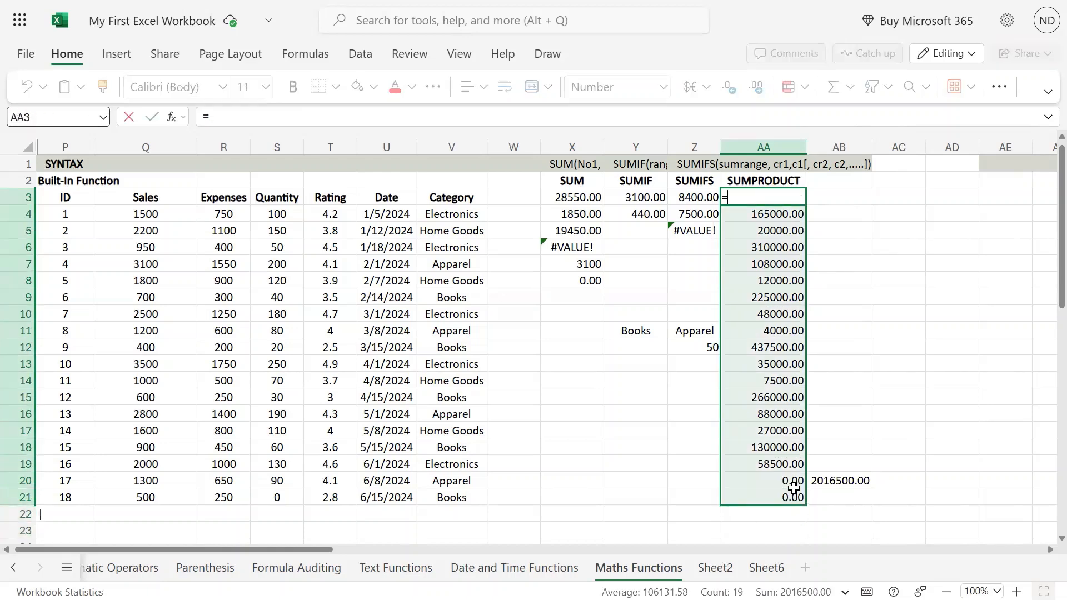
pyautogui.press('Escape')
pyautogui.press('Delete')
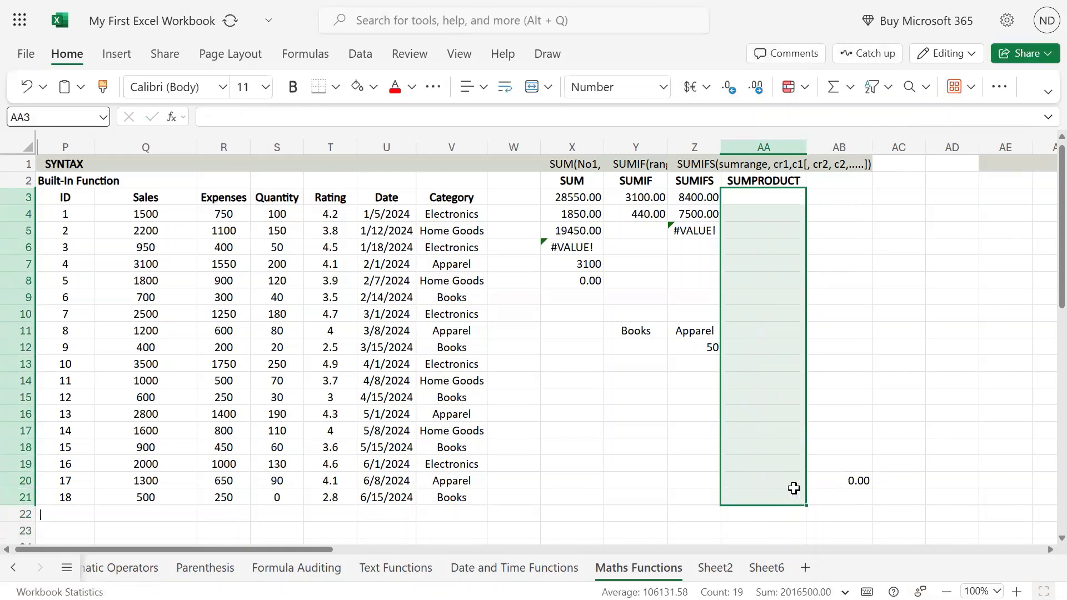
# Step: Enter the syntax text SUMPRODUCT(arr1[, arr,arr3,....]) in cell AA1 above the SUMPRODUCT heading
pyautogui.press('Up')
pyautogui.press('Up')
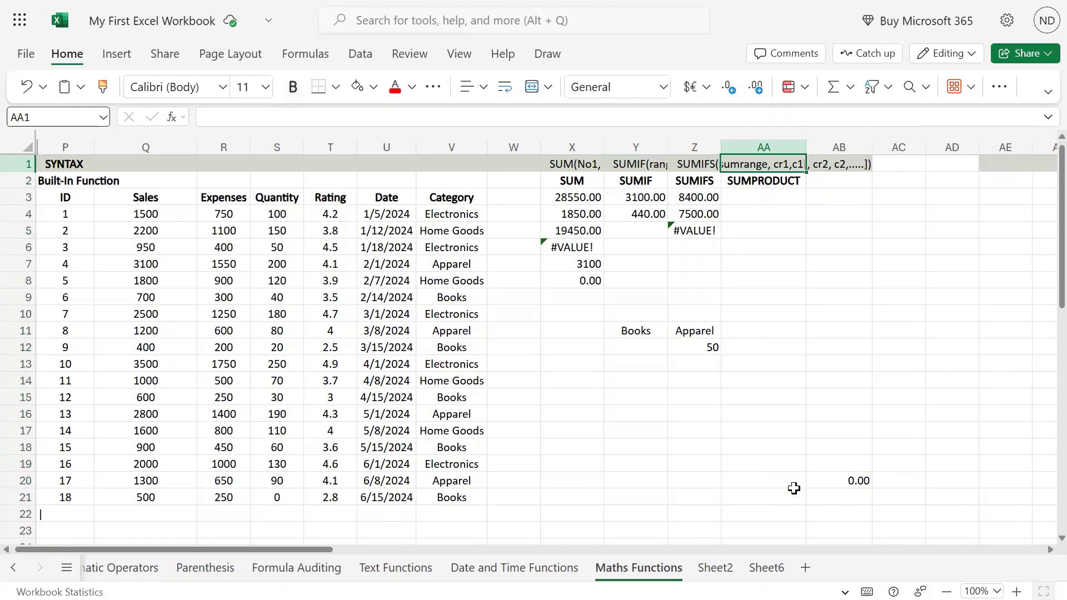
pyautogui.write('SUMPRODUCT')
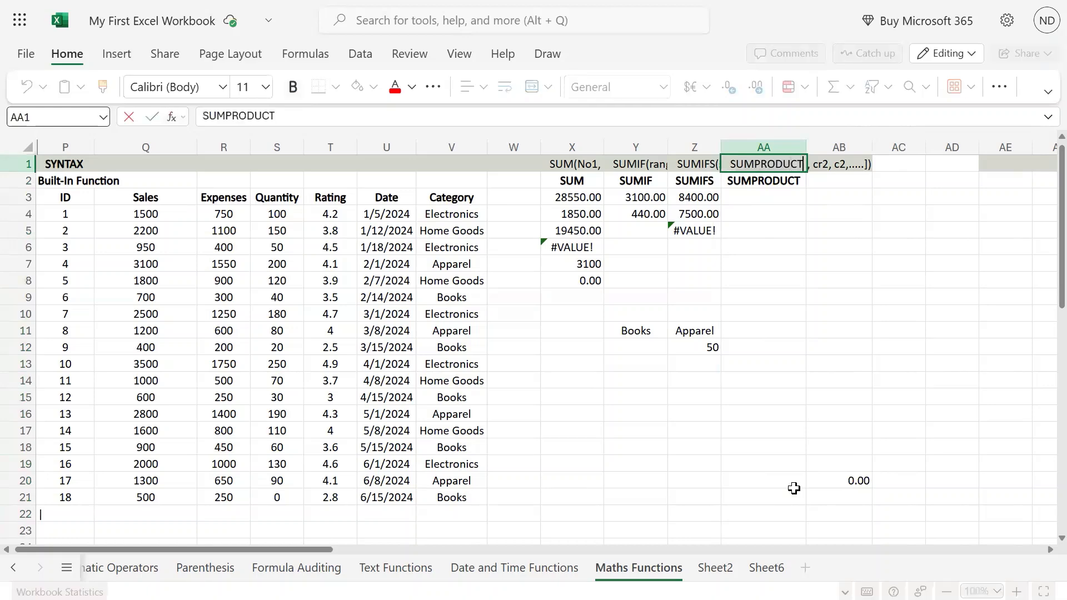
pyautogui.write('/')
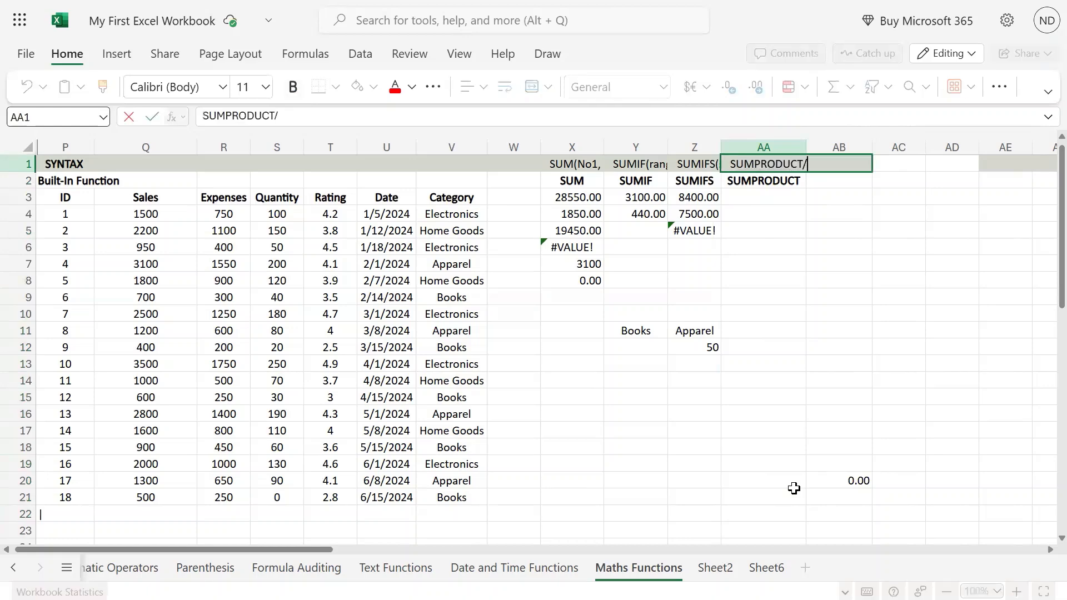
pyautogui.write('(')
pyautogui.write('arra')
pyautogui.write('1')
pyautogui.press('BackSpace')
pyautogui.write('[, arr')
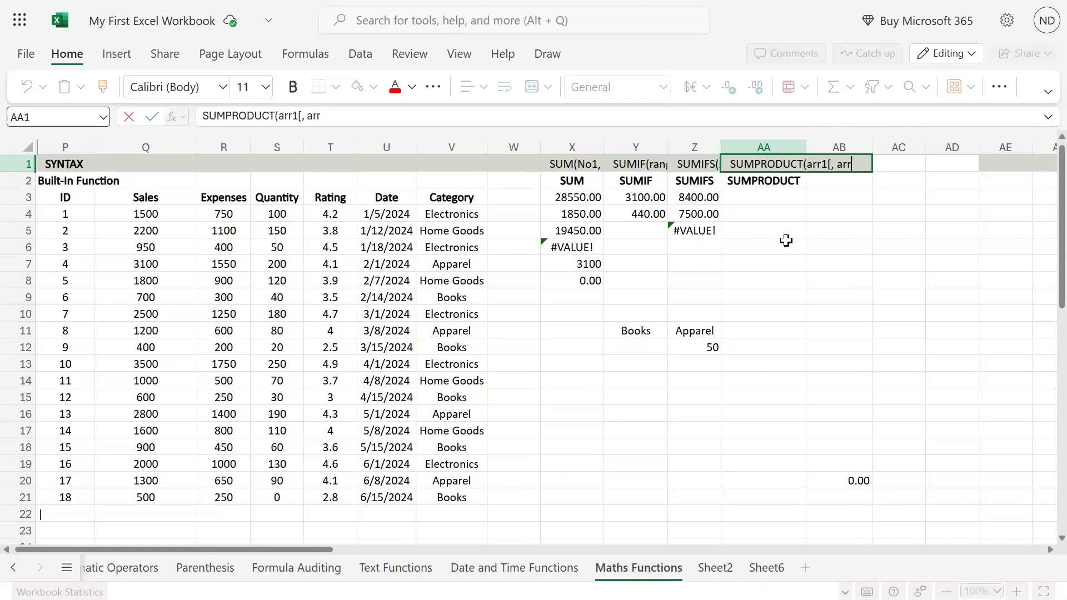
pyautogui.write(',arr3,.')
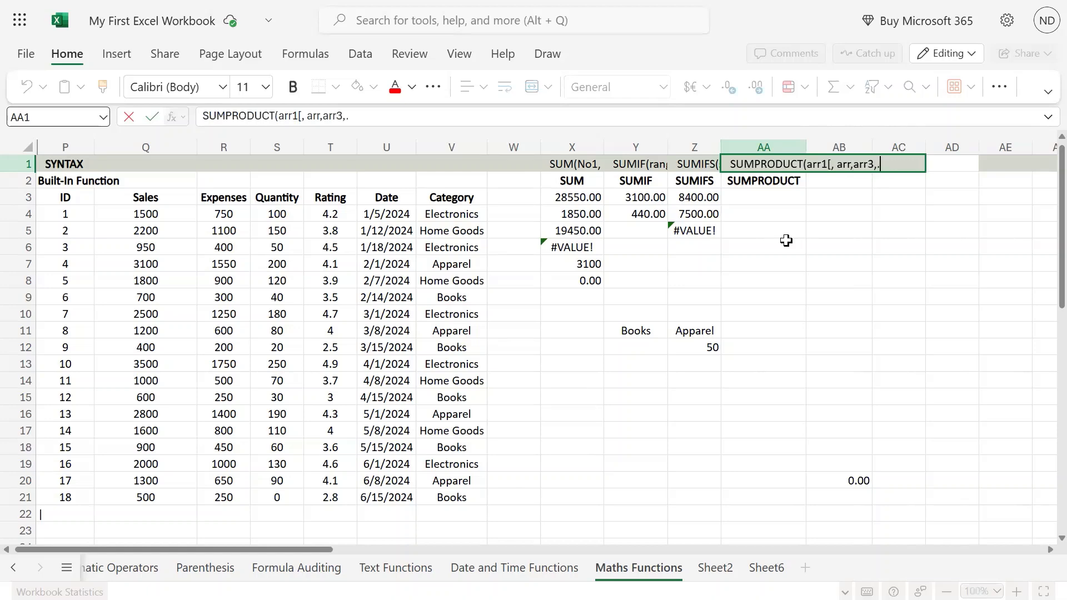
pyautogui.write('...])')
pyautogui.press('Return')
pyautogui.press('Up')
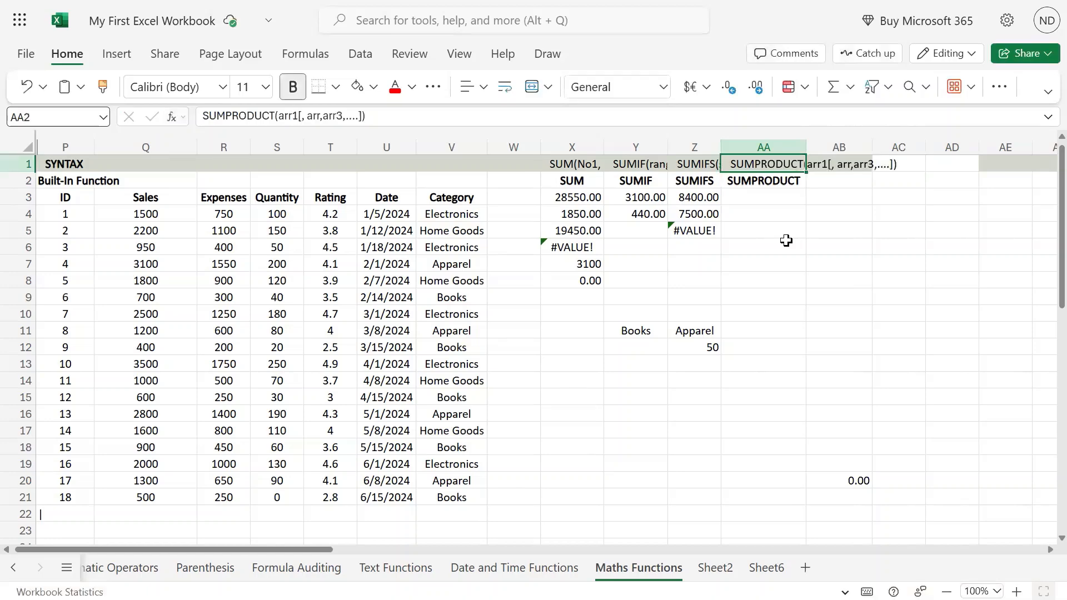
# Step: Examine the SUMPRODUCT syntax in AA1 against the Expenses and Sales ranges that can serve as its arrays
pyautogui.press('Right')
pyautogui.press('Left')
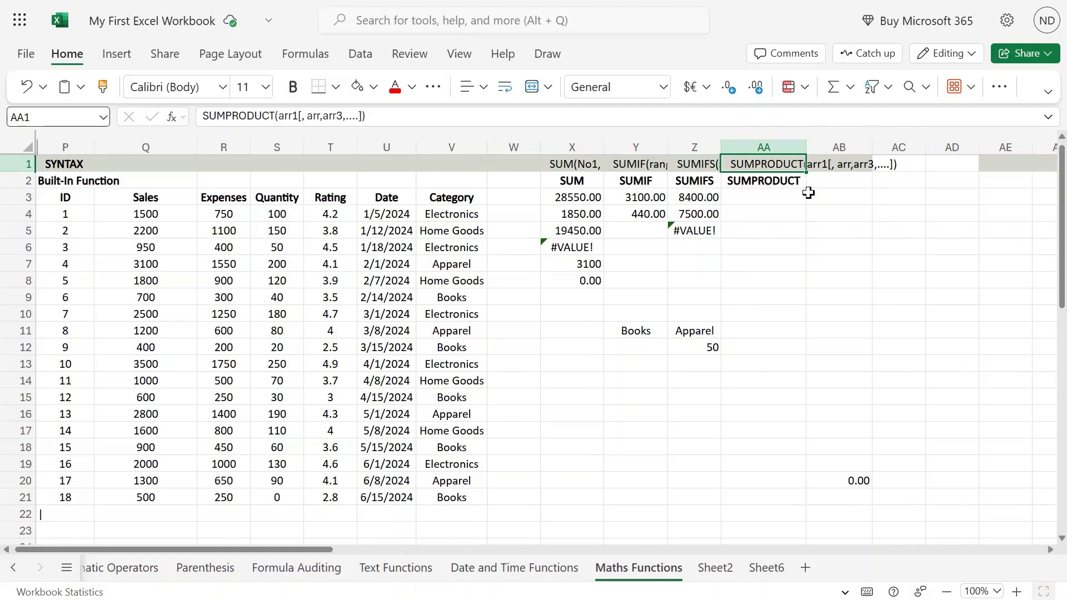
pyautogui.moveTo(532, 2)
pyautogui.moveTo(238, 209); pyautogui.dragTo(228, 493)
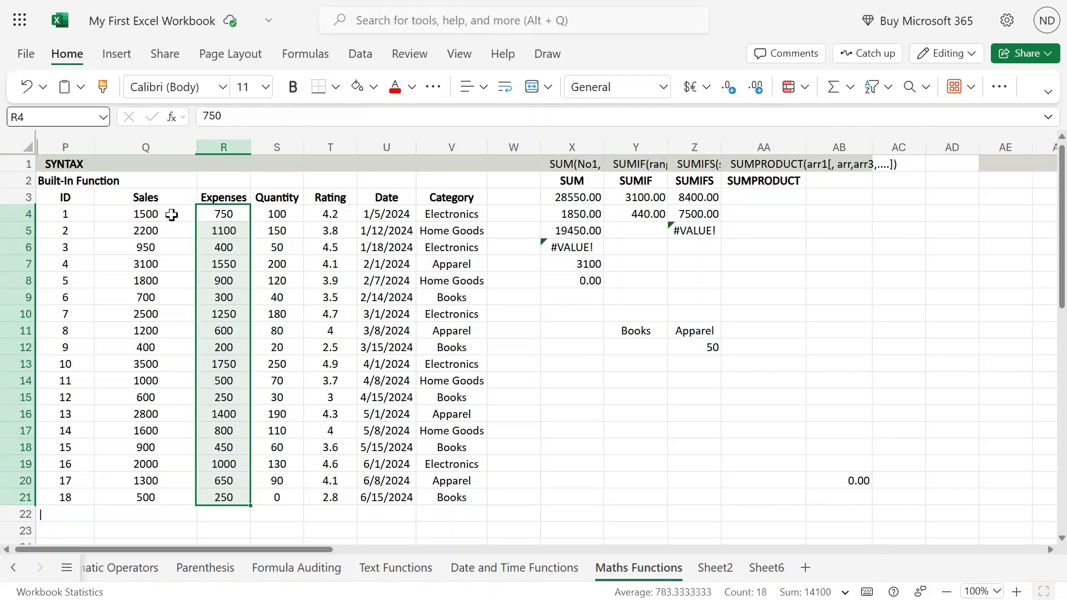
pyautogui.moveTo(150, 214); pyautogui.dragTo(154, 498)
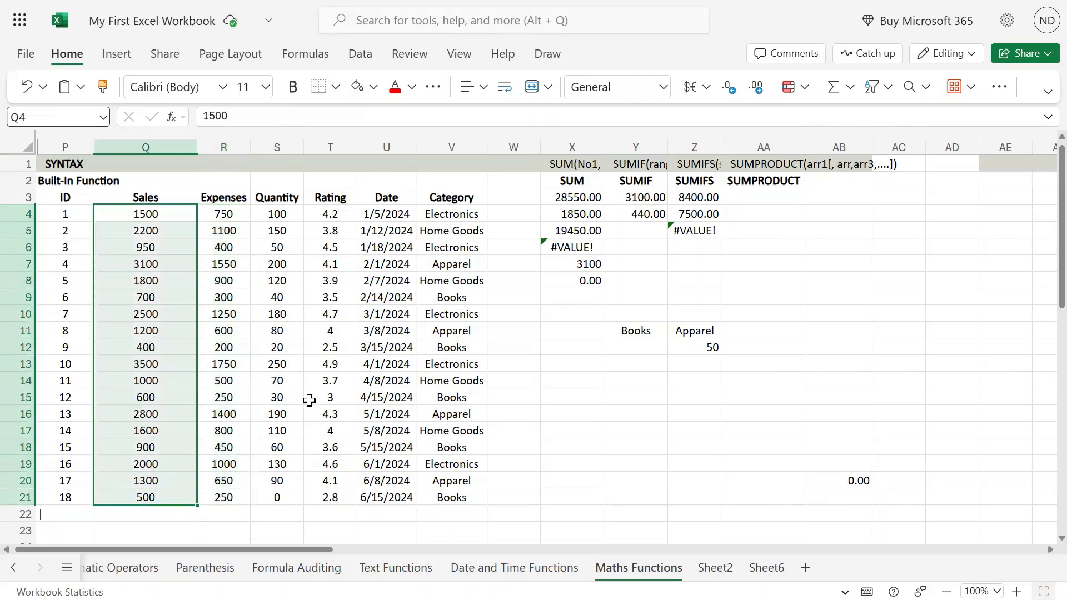
pyautogui.click(785, 195)
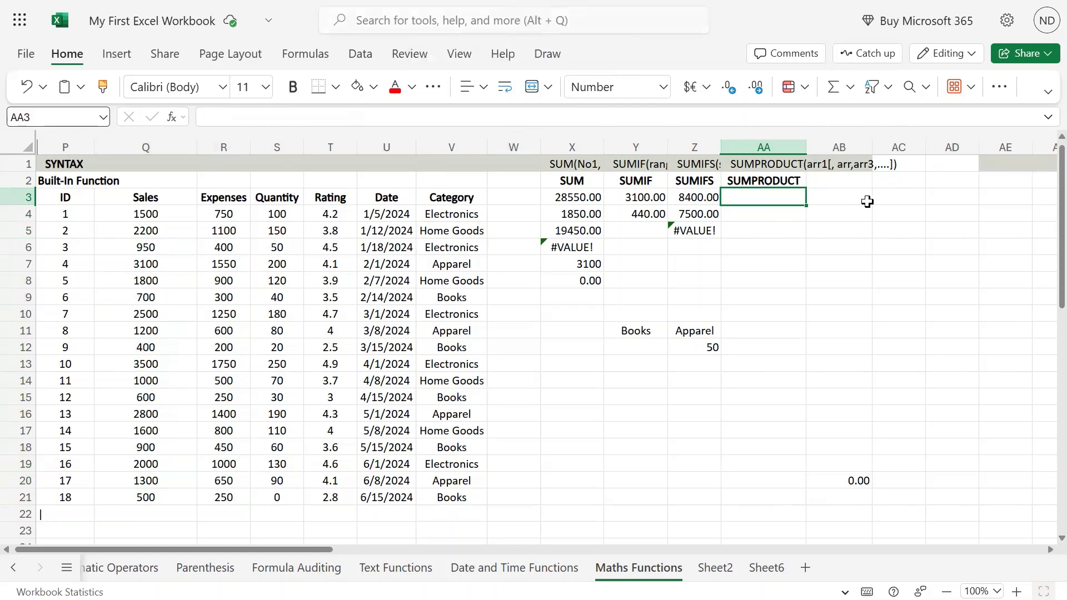
pyautogui.click(770, 165)
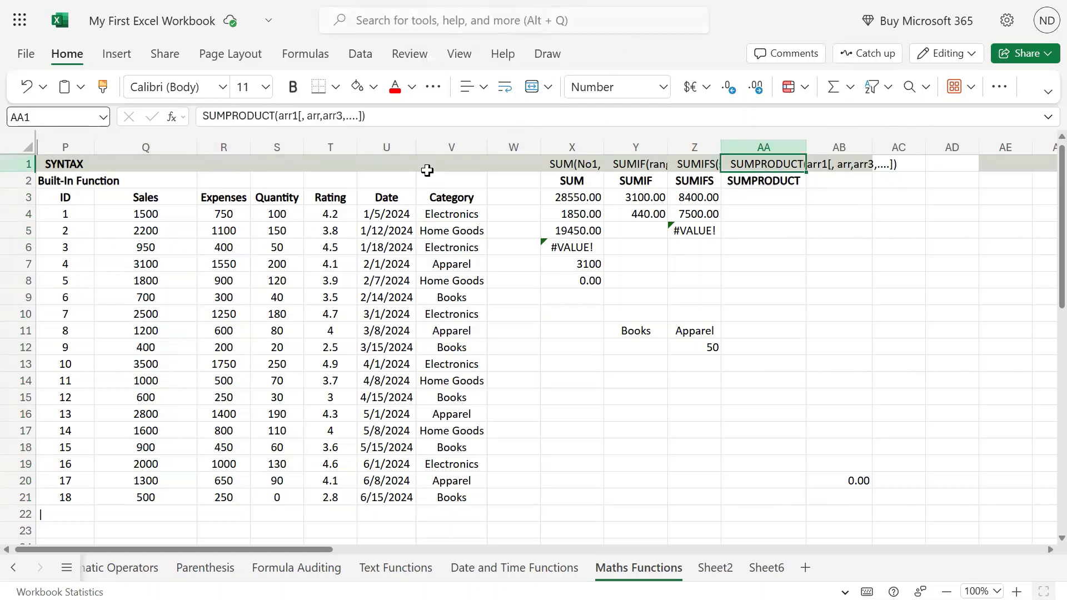
pyautogui.doubleClick(804, 165)
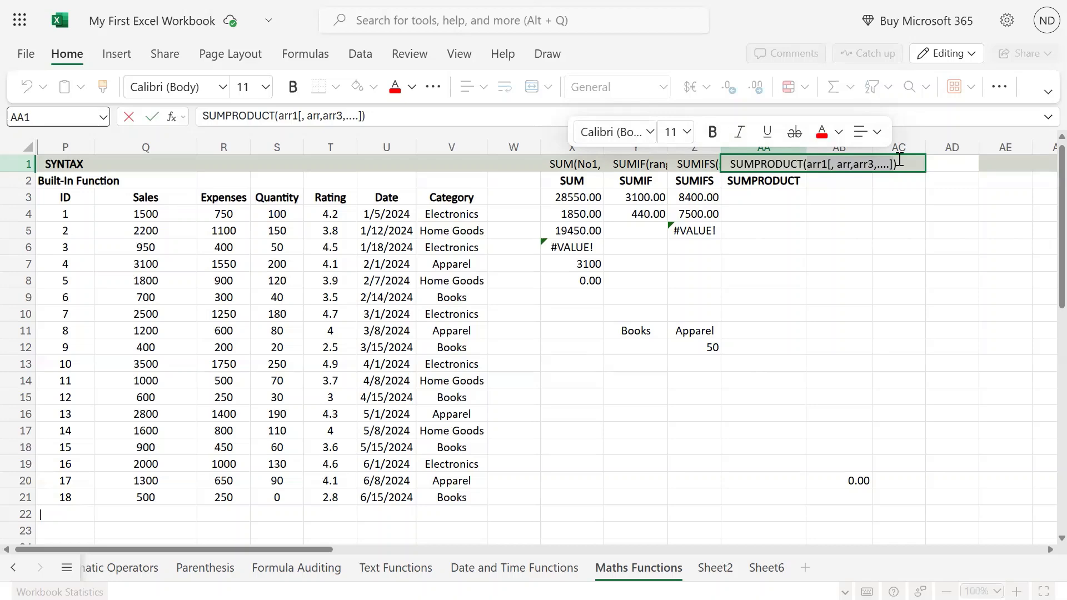
pyautogui.click(787, 199)
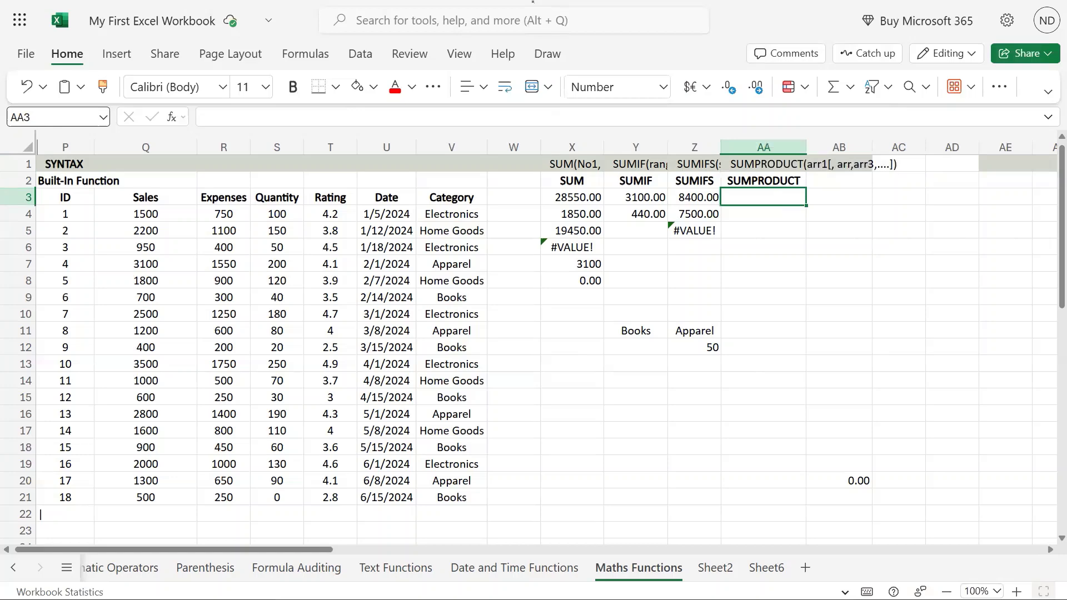
pyautogui.doubleClick(783, 163)
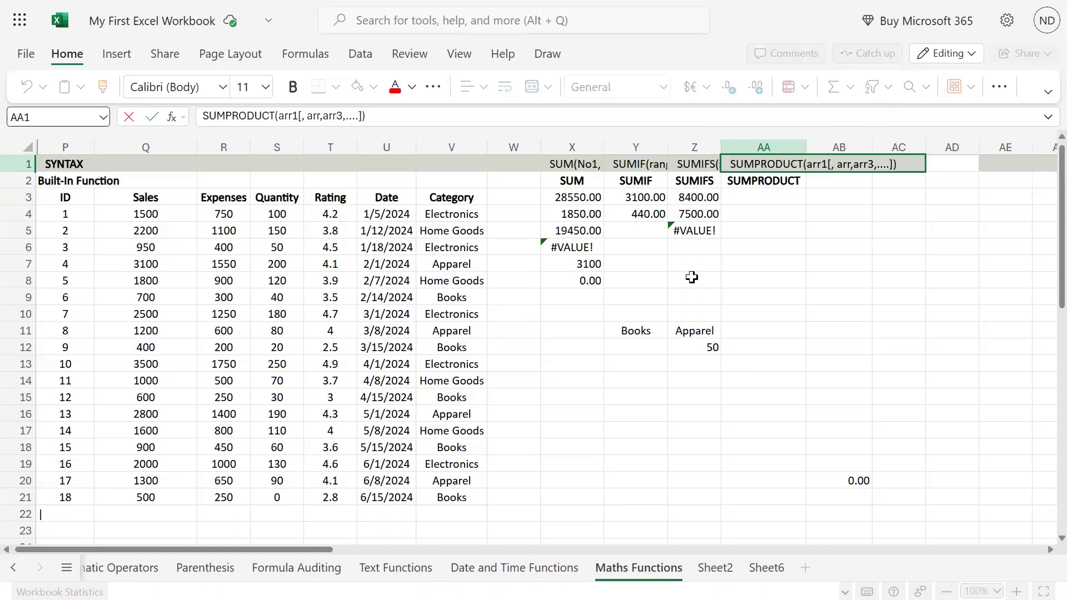
# Step: Apply SUMPRODUCT to the Sales column alone in cell AA3 with the formula =SUMPRODUCT(Q4:Q21)
pyautogui.click(742, 198)
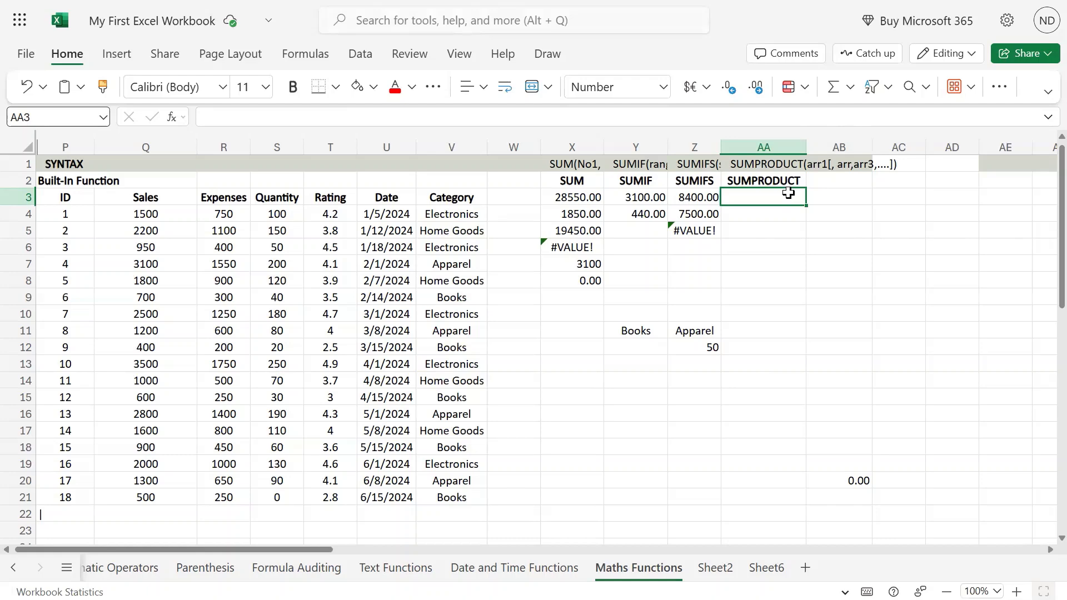
pyautogui.write('=sumpor')
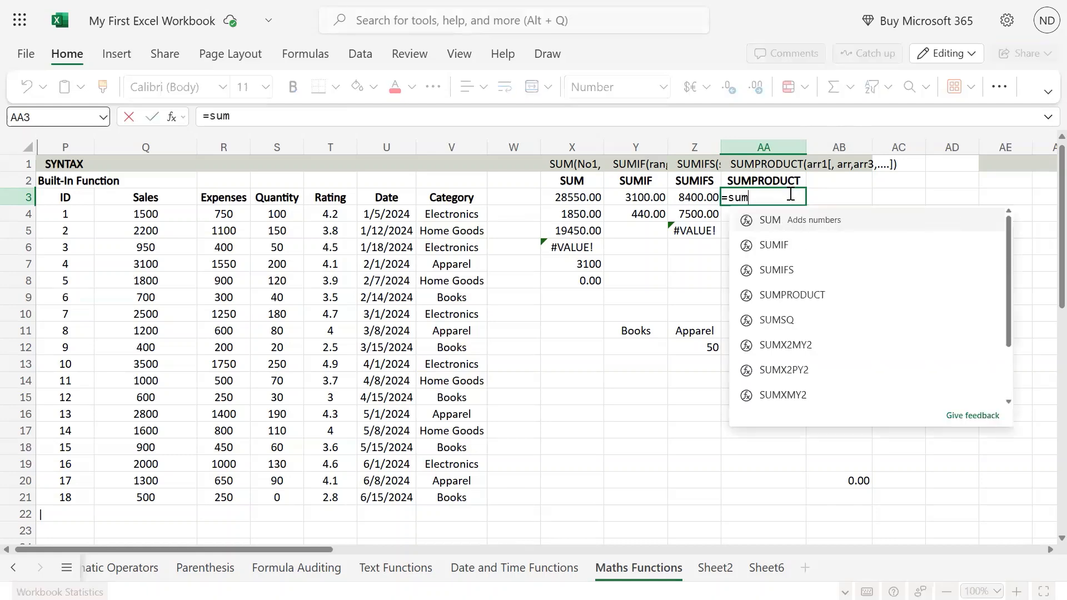
pyautogui.press('BackSpace')
pyautogui.press('BackSpace')
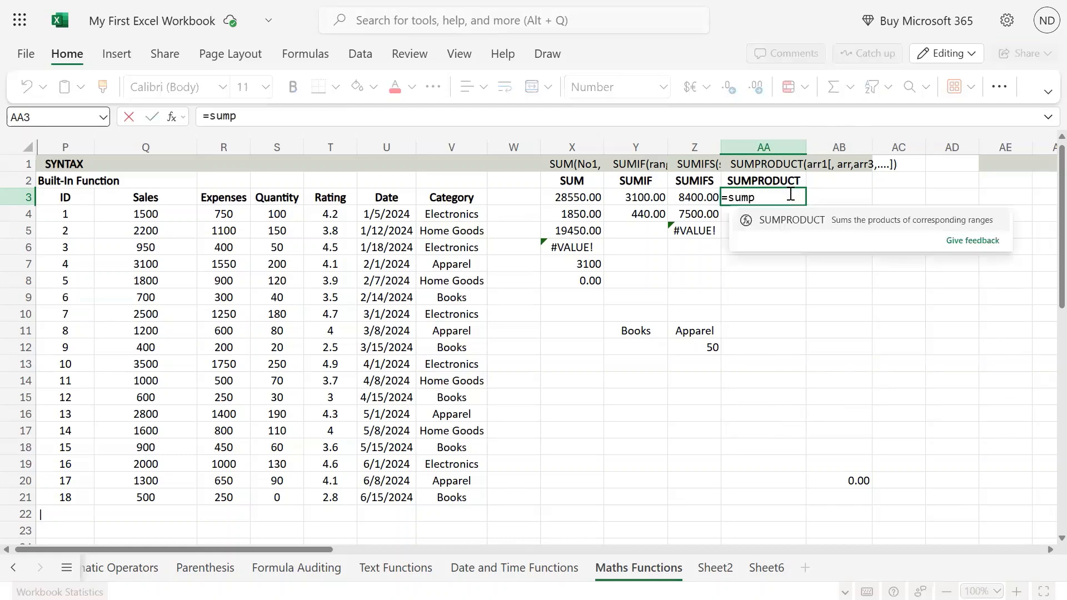
pyautogui.press('Tab')
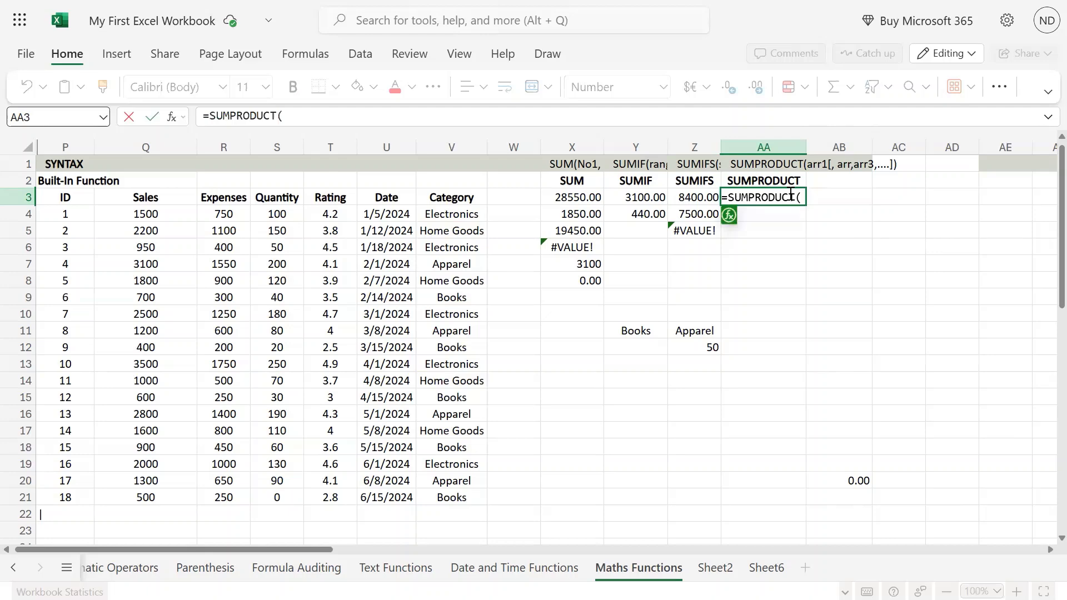
pyautogui.click(165, 215)
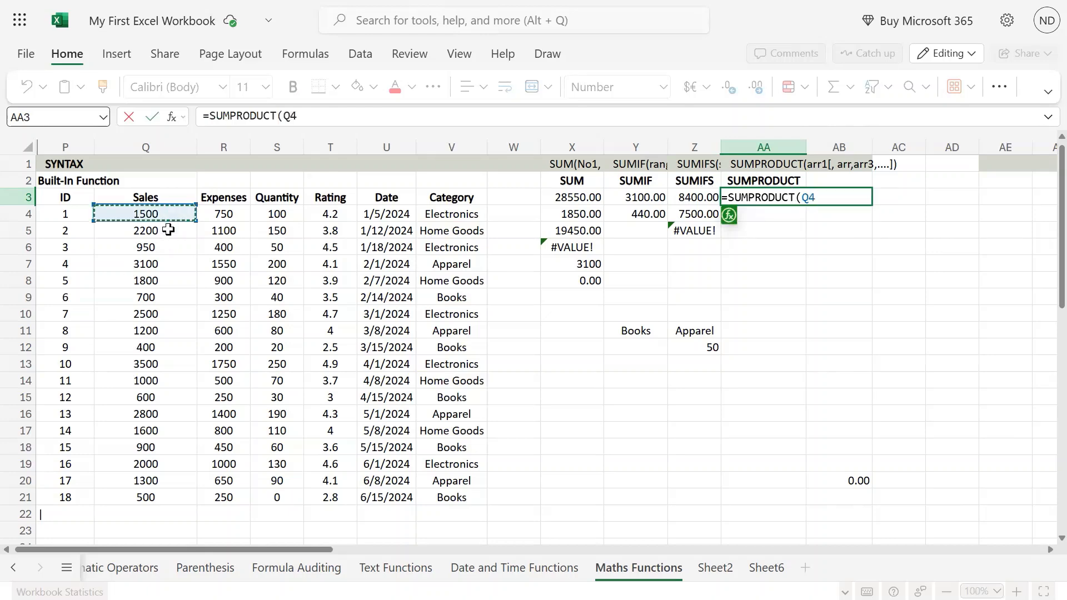
pyautogui.moveTo(168, 230); pyautogui.dragTo(158, 499)
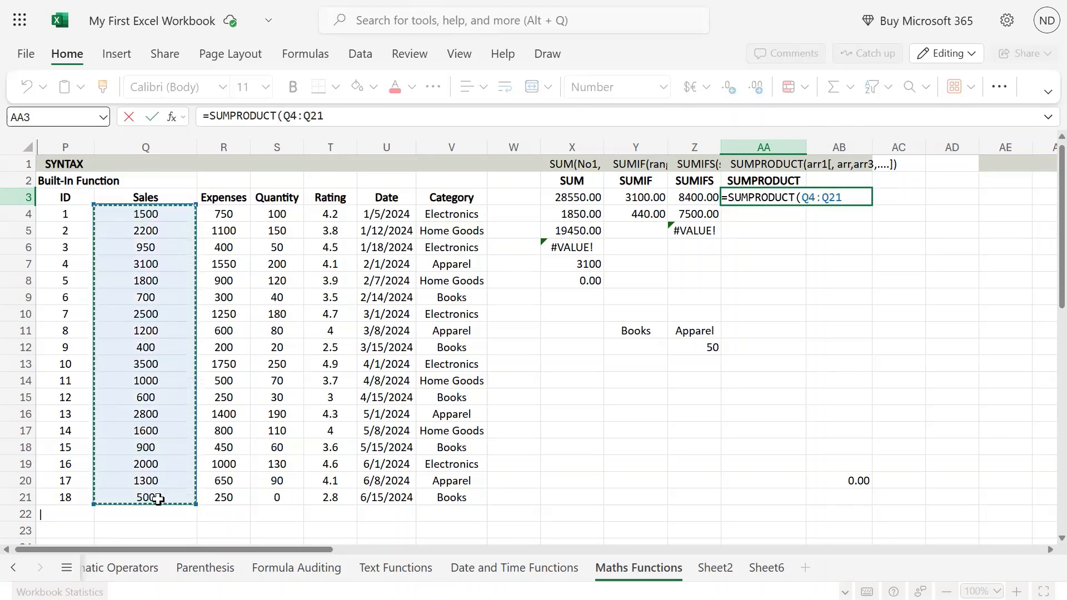
pyautogui.press('Return')
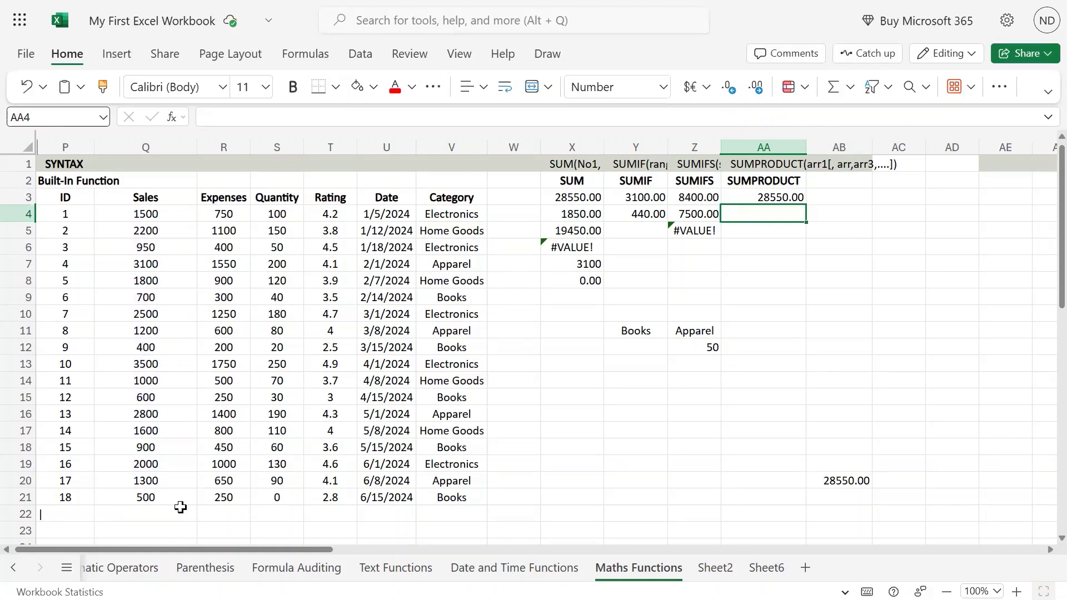
# Step: Total the Sales column in cell Q22 with =sum(Q4:Q21) as a comparison, and clear the cell again
pyautogui.click(181, 507)
pyautogui.write('=sum?(')
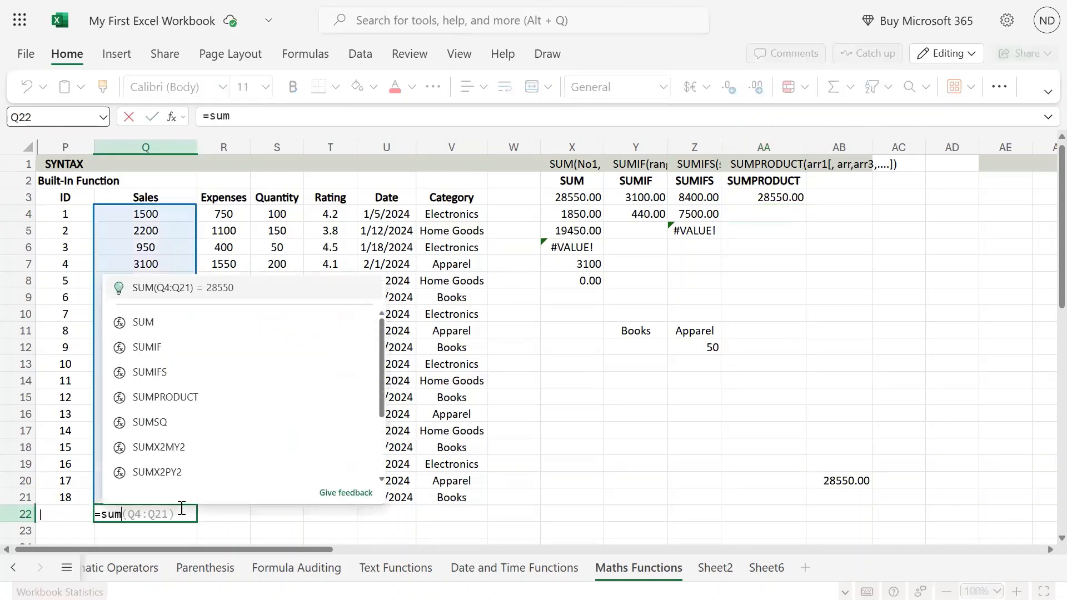
pyautogui.press('BackSpace')
pyautogui.write('(')
pyautogui.press('Up')
pyautogui.hotkey('ctrl', 'shift', 'Up')
pyautogui.hotkey('shift', 'Down')
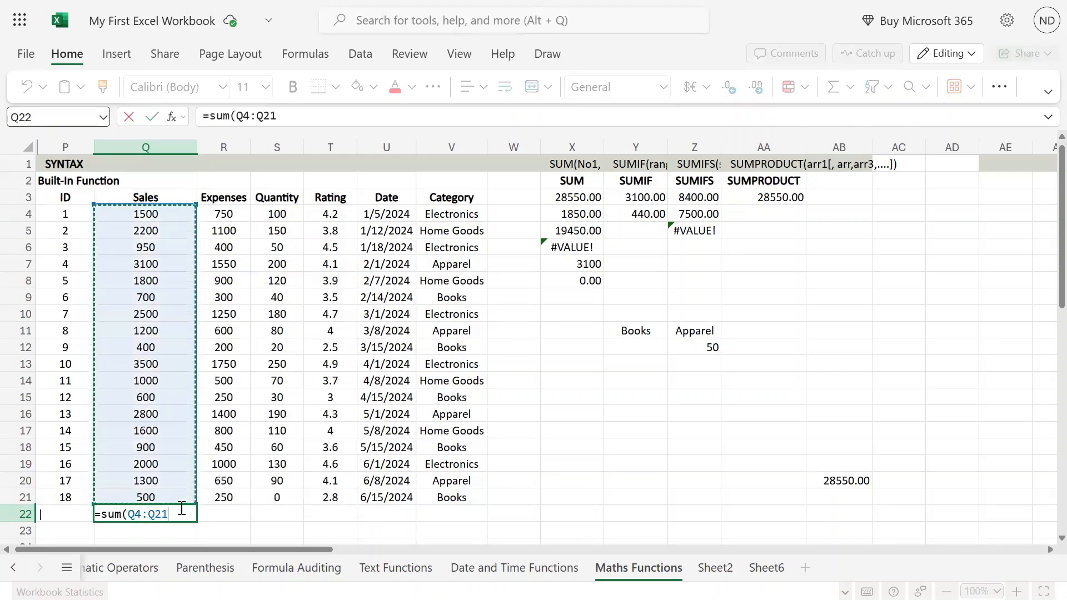
pyautogui.press('Return')
pyautogui.click(180, 508)
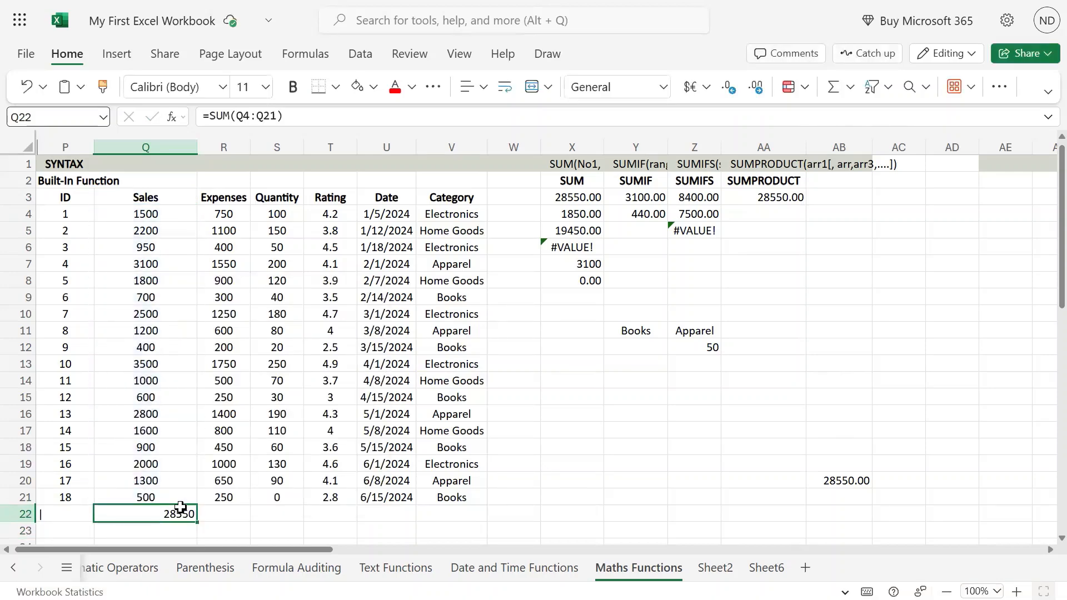
# Step: Clear the single-array SUMPRODUCT formula from AA3 and check the SUM formula in AB20
pyautogui.click(773, 197)
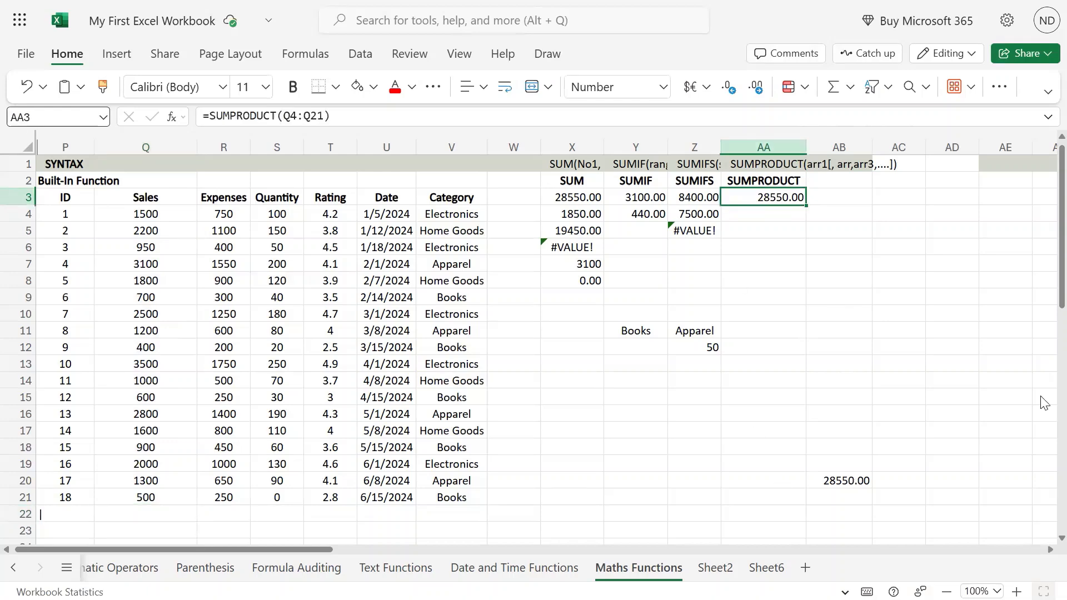
pyautogui.press('Delete')
pyautogui.click(844, 480)
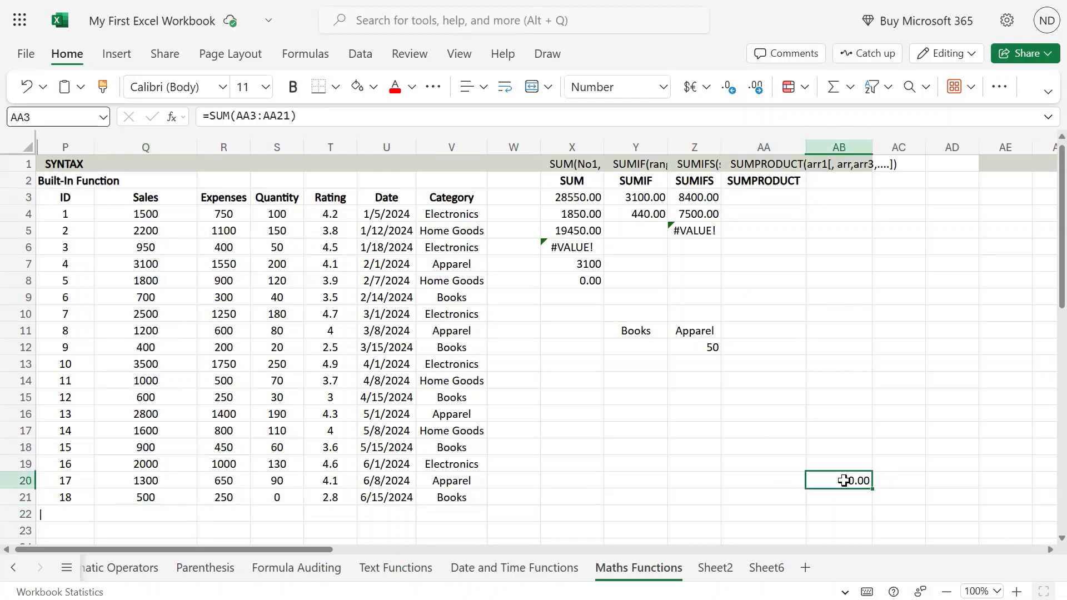
pyautogui.click(835, 199)
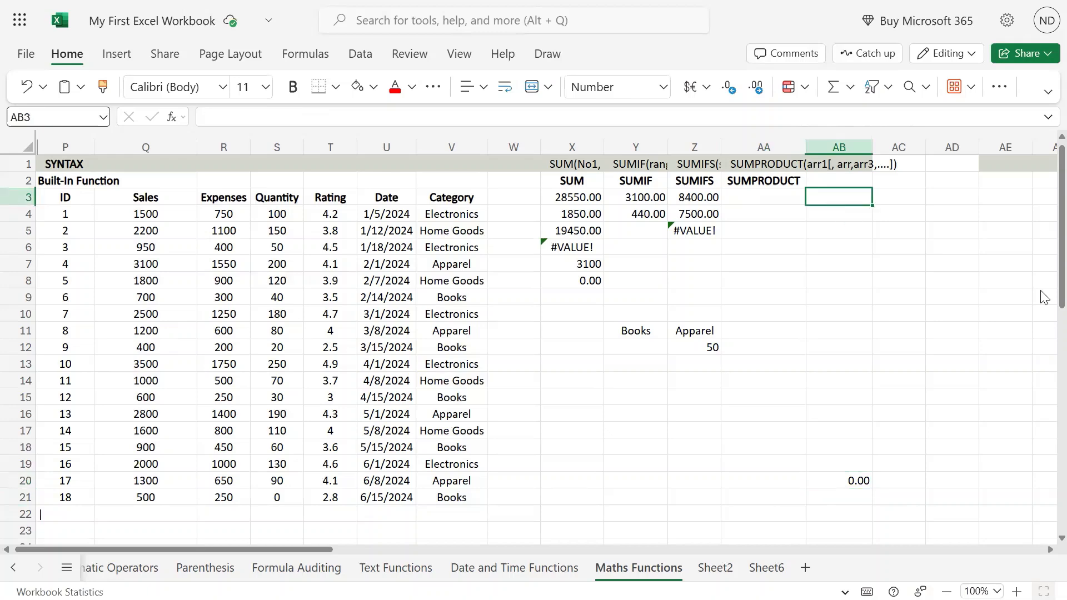
pyautogui.write('=S')
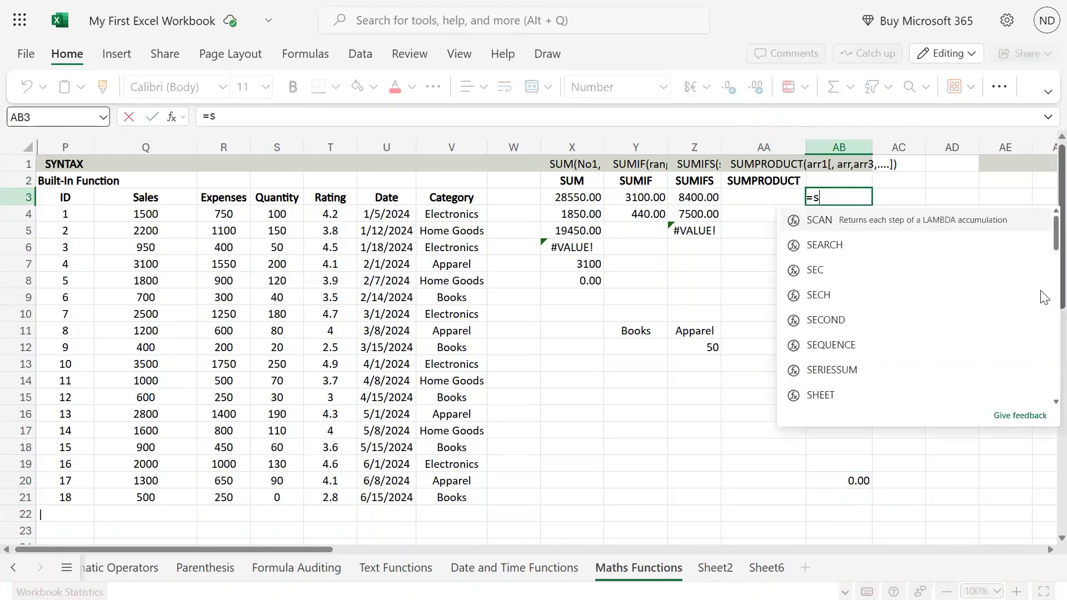
pyautogui.press('BackSpace')
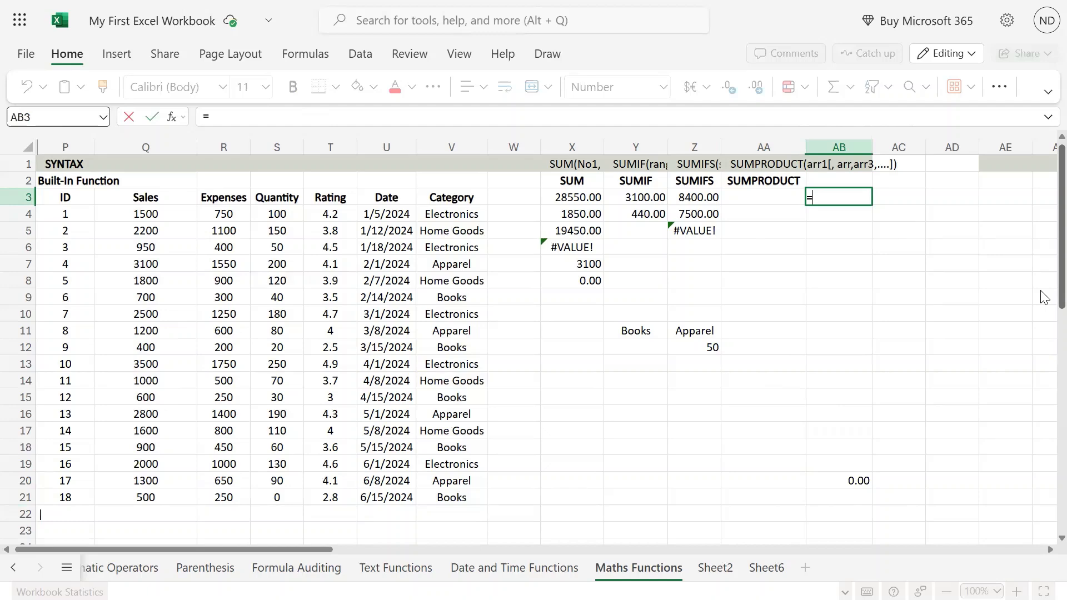
pyautogui.press('Left')
pyautogui.press('Left')
pyautogui.press('Left')
pyautogui.press('Left')
pyautogui.press('Left')
pyautogui.press('Left')
pyautogui.press('Left')
pyautogui.press('Left')
pyautogui.press('Left')
pyautogui.press('Down')
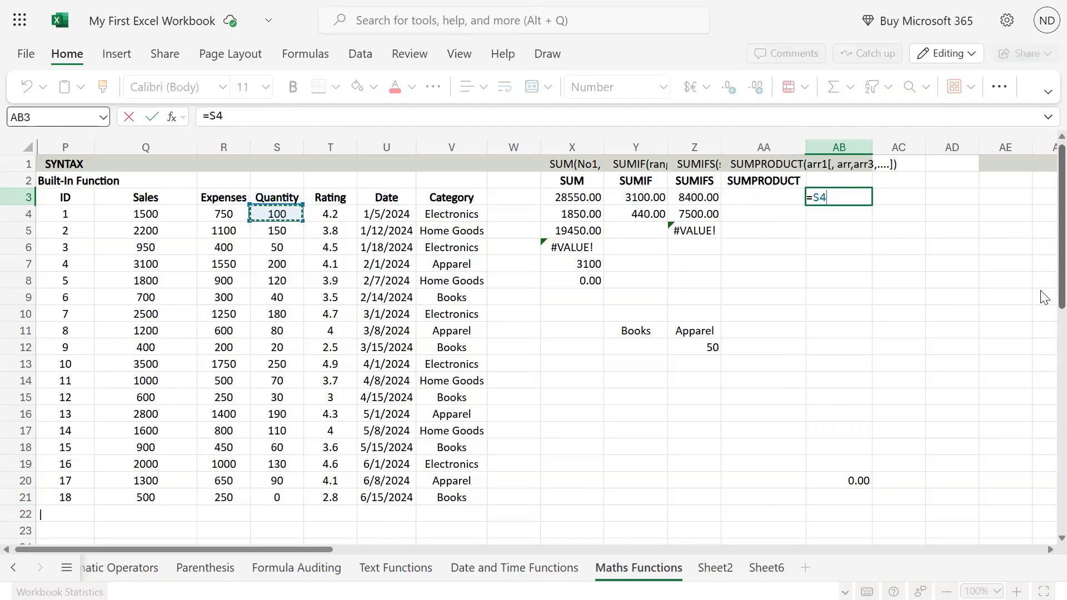
pyautogui.press('Escape')
# Step: Multiply the first record's expenses by its quantity in cell AB4 with the formula =R4*S4
pyautogui.press('Down')
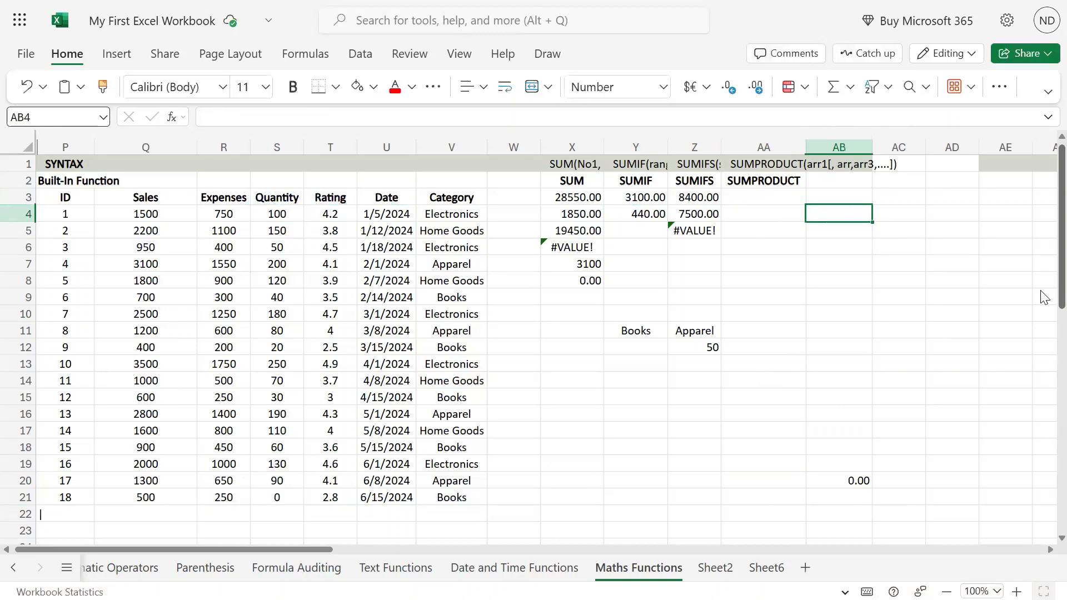
pyautogui.write('=')
pyautogui.press('Left')
pyautogui.press('Left')
pyautogui.press('Left')
pyautogui.press('Left')
pyautogui.press('Left')
pyautogui.press('Left')
pyautogui.press('Left')
pyautogui.press('Left')
pyautogui.press('Left')
pyautogui.press('Left')
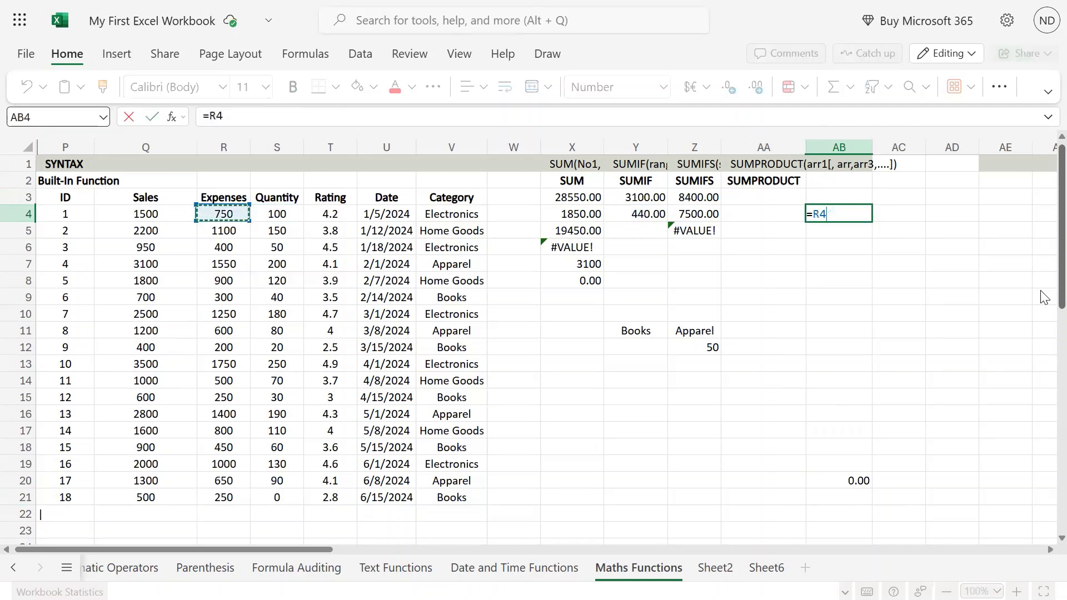
pyautogui.write('*')
pyautogui.press('Left')
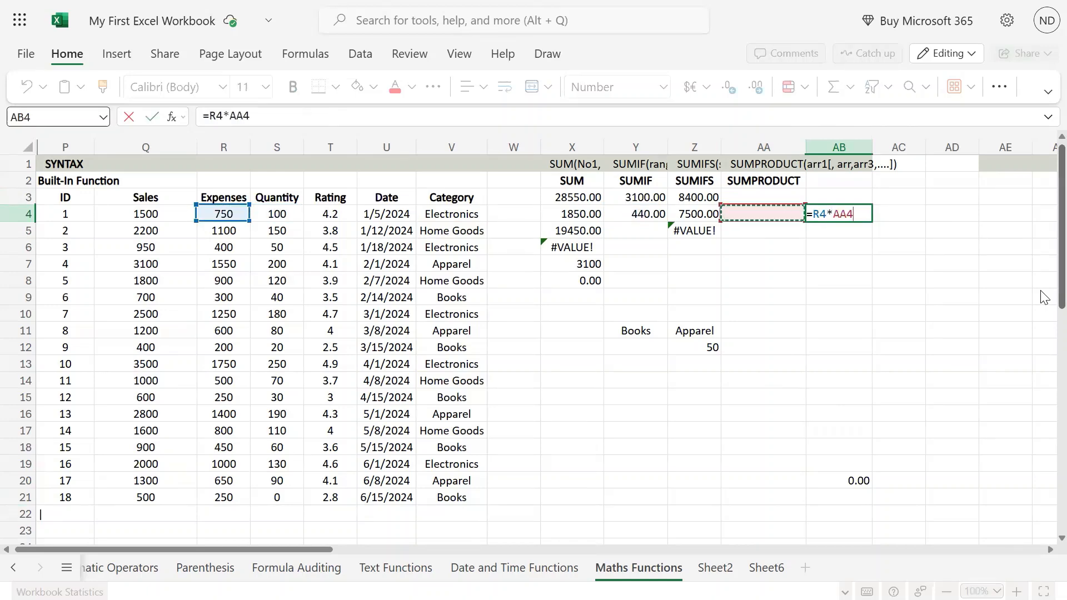
pyautogui.press('Left')
pyautogui.press('Left')
pyautogui.press('Left')
pyautogui.press('Left')
pyautogui.press('Left')
pyautogui.press('Left')
pyautogui.press('Left')
pyautogui.press('Left')
pyautogui.press('Return')
pyautogui.press('Up')
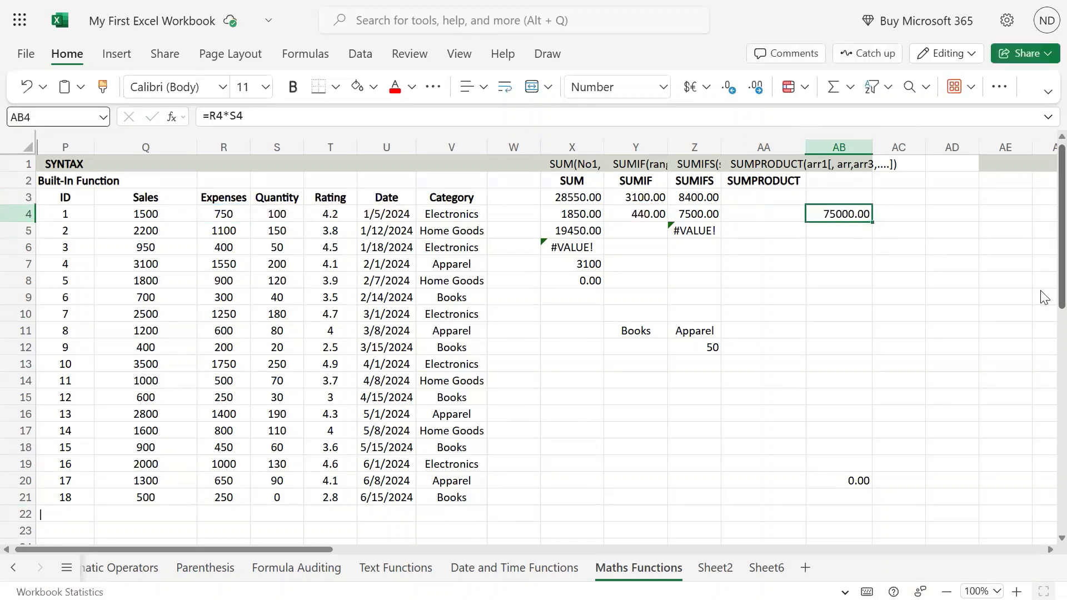
# Step: Copy the expenses-times-quantity formula from AB4 down through AB21 for all remaining records
pyautogui.hotkey('ctrl', 'c')
pyautogui.hotkey('shift', 'Down')
pyautogui.hotkey('shift', 'Down')
pyautogui.hotkey('shift', 'Down')
pyautogui.hotkey('shift', 'Down')
pyautogui.hotkey('shift', 'Down')
pyautogui.hotkey('shift', 'Down')
pyautogui.hotkey('shift', 'Down')
pyautogui.hotkey('shift', 'Down')
pyautogui.hotkey('shift', 'Down')
pyautogui.hotkey('shift', 'Down')
pyautogui.hotkey('shift', 'Down')
pyautogui.hotkey('shift', 'Down')
pyautogui.hotkey('shift', 'Down')
pyautogui.hotkey('shift', 'Down')
pyautogui.hotkey('shift', 'Down')
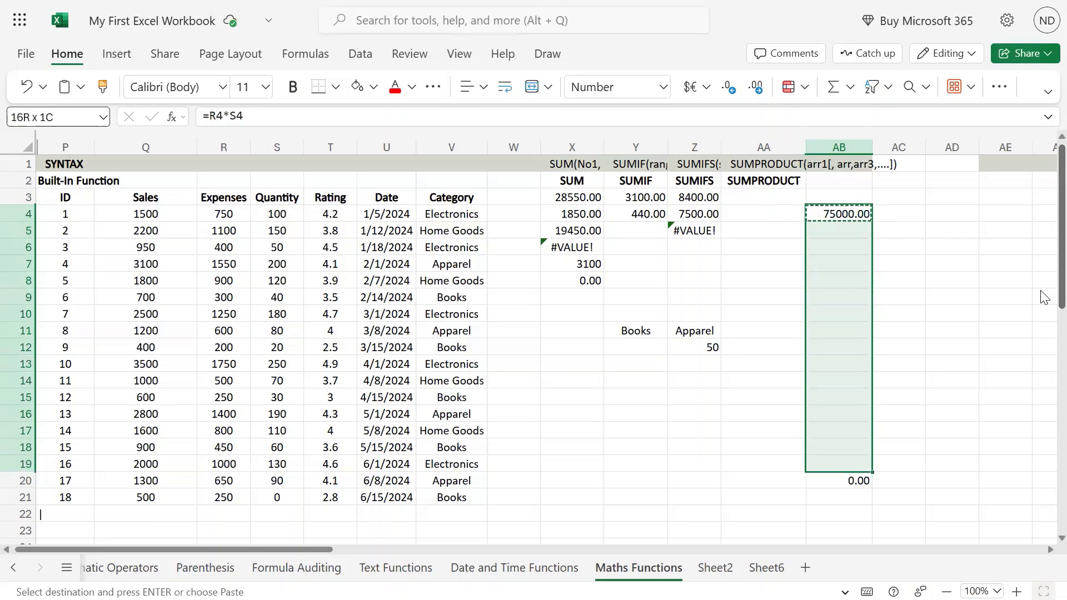
pyautogui.hotkey('shift', 'Down')
pyautogui.hotkey('shift', 'Down')
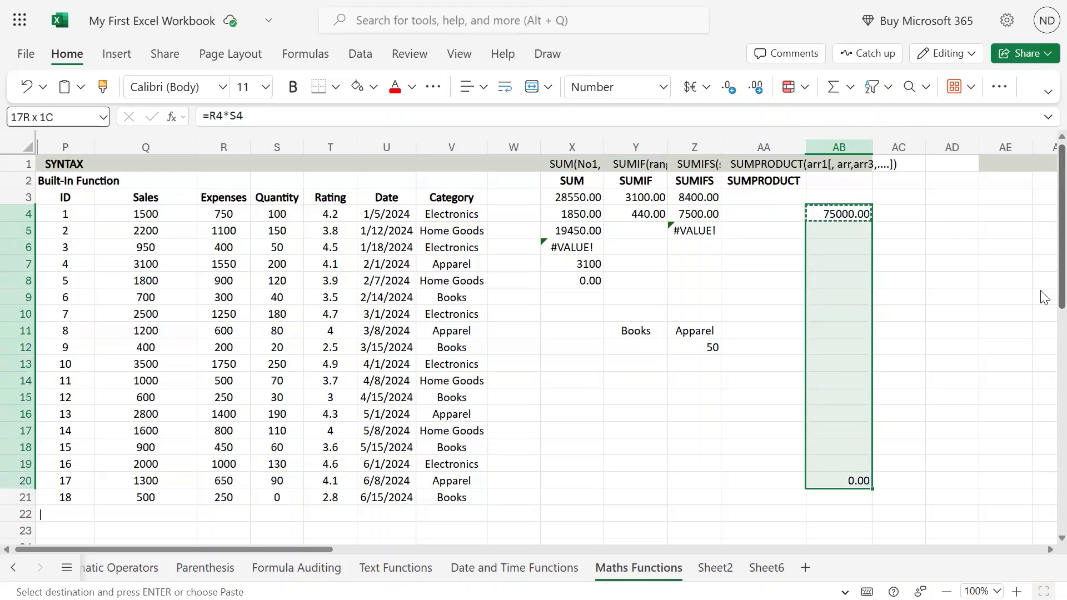
pyautogui.hotkey('ctrl', 'v')
# Step: Total the manual products in cell AB3 with =SUM(AB4:AB21) and make the total bold
pyautogui.press('Up')
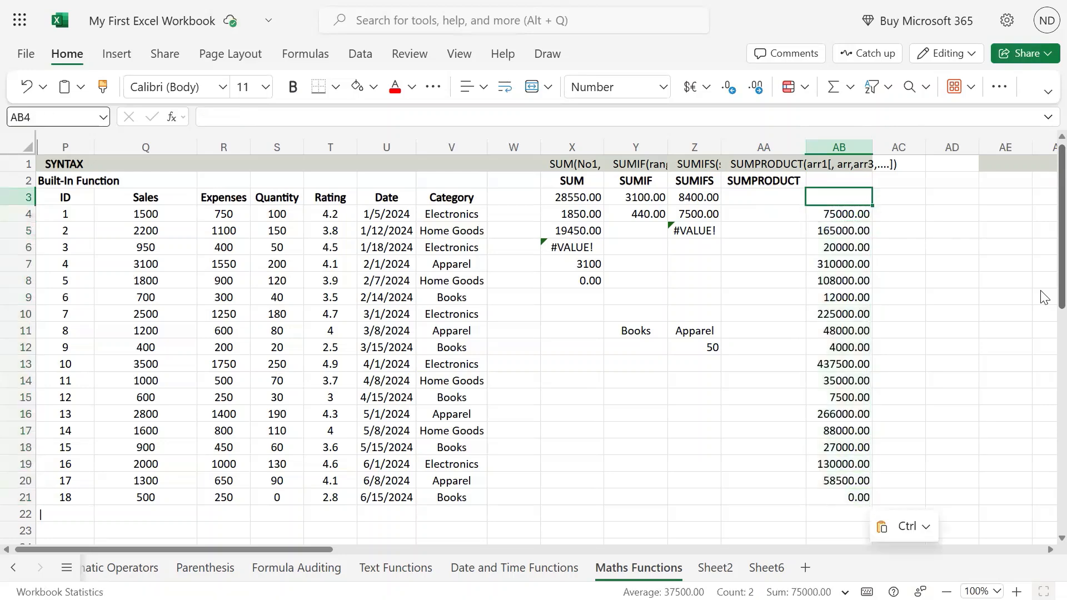
pyautogui.write('=sum(')
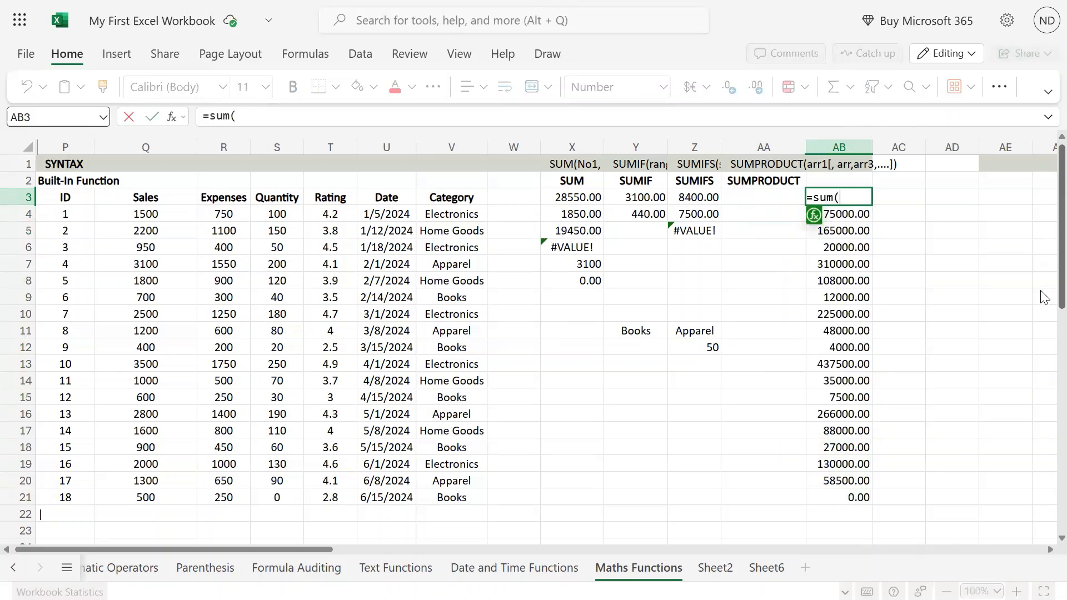
pyautogui.press('Down')
pyautogui.hotkey('ctrl', 'shift', 'Down')
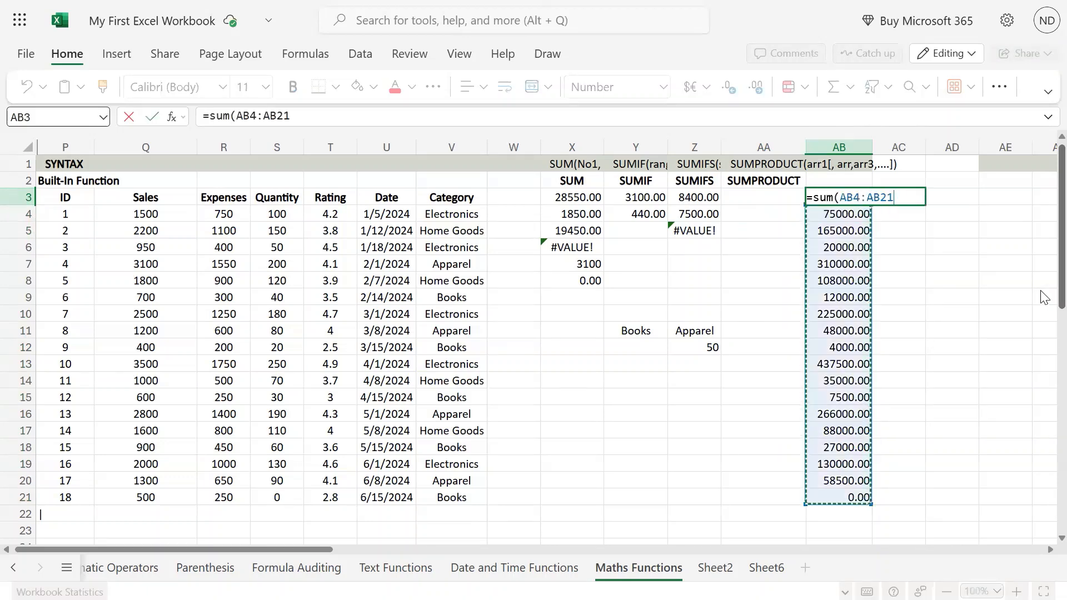
pyautogui.press('Return')
pyautogui.press('Up')
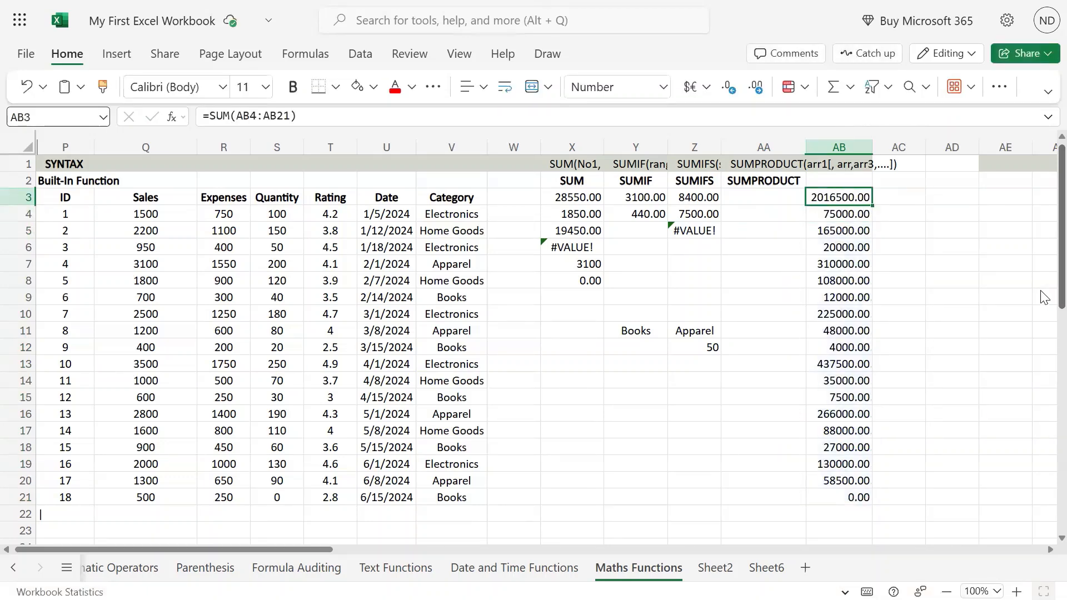
pyautogui.hotkey('ctrl', 'b')
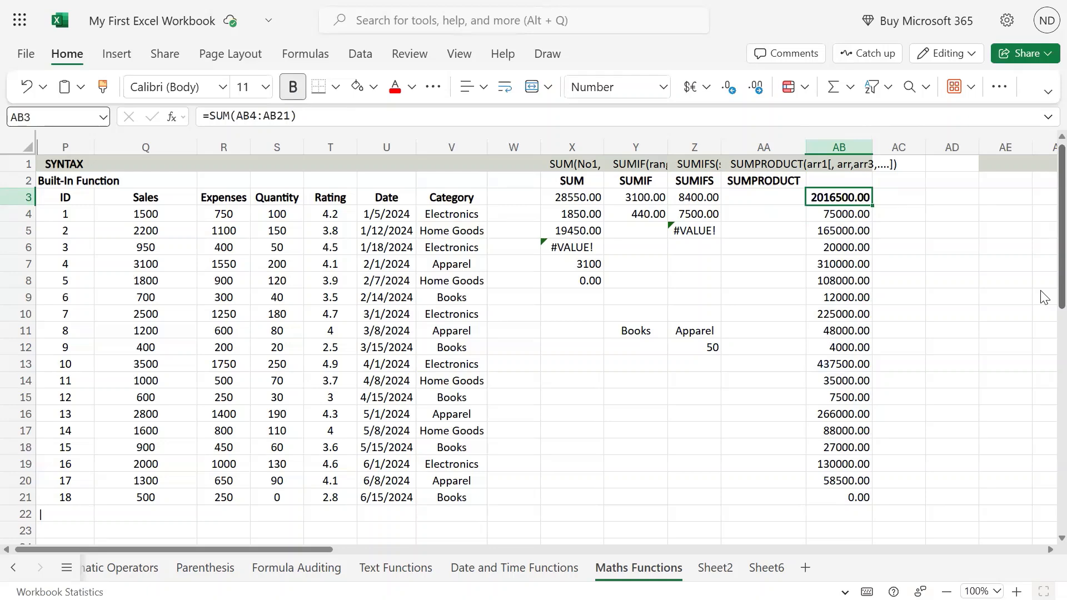
# Step: Calculate the sum of expenses times quantity in cell AA3 with the formula =SUMPRODUCT(R4:R21,S4:S21)
pyautogui.press('Left')
pyautogui.write('=sum')
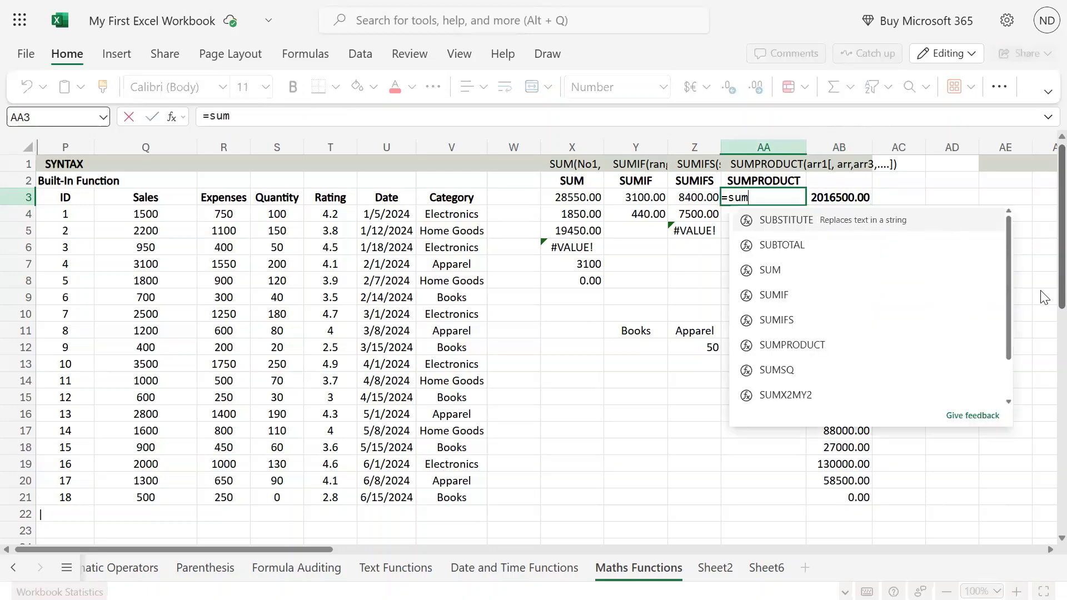
pyautogui.press('Down')
pyautogui.press('Down')
pyautogui.press('Down')
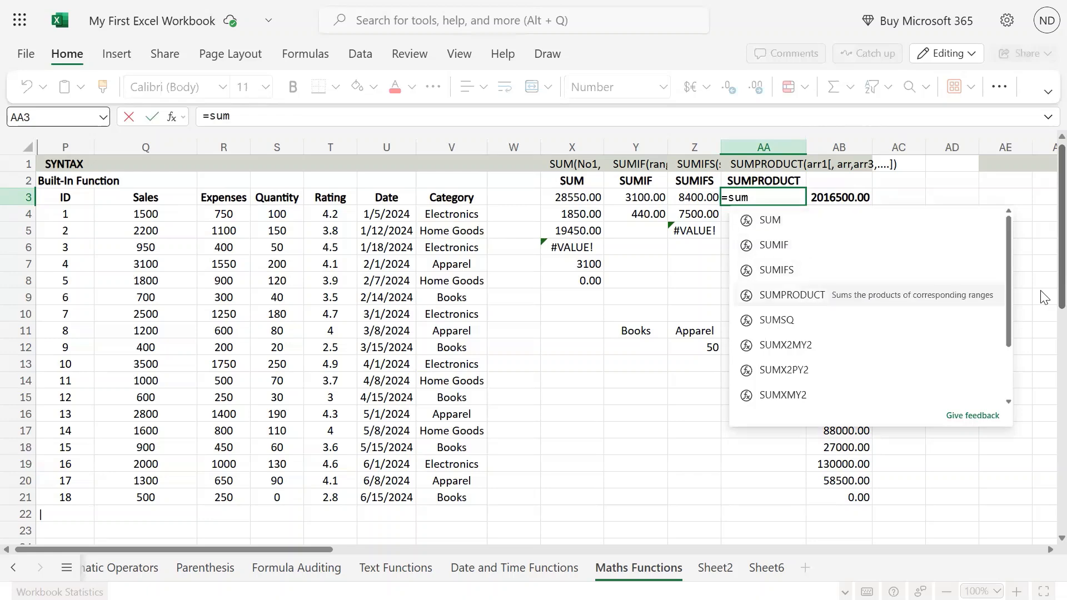
pyautogui.press('Tab')
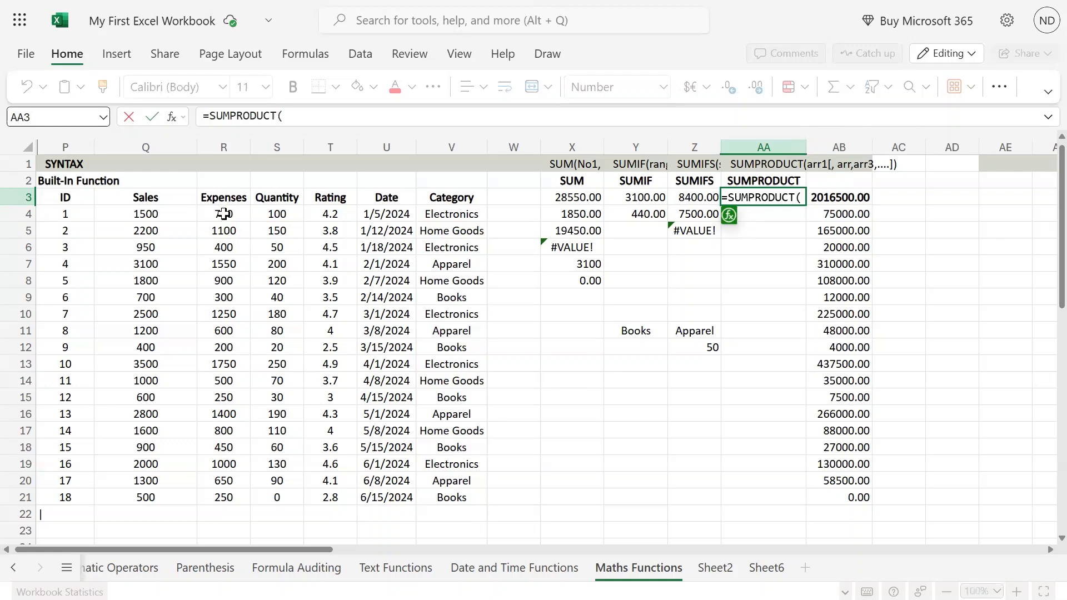
pyautogui.moveTo(223, 214); pyautogui.dragTo(234, 490)
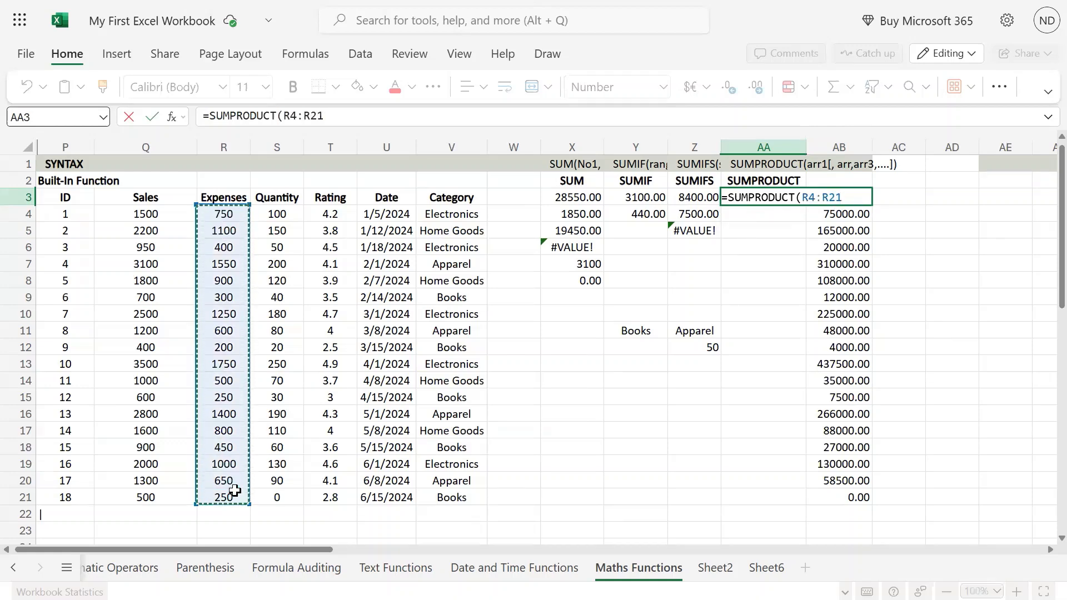
pyautogui.write(',')
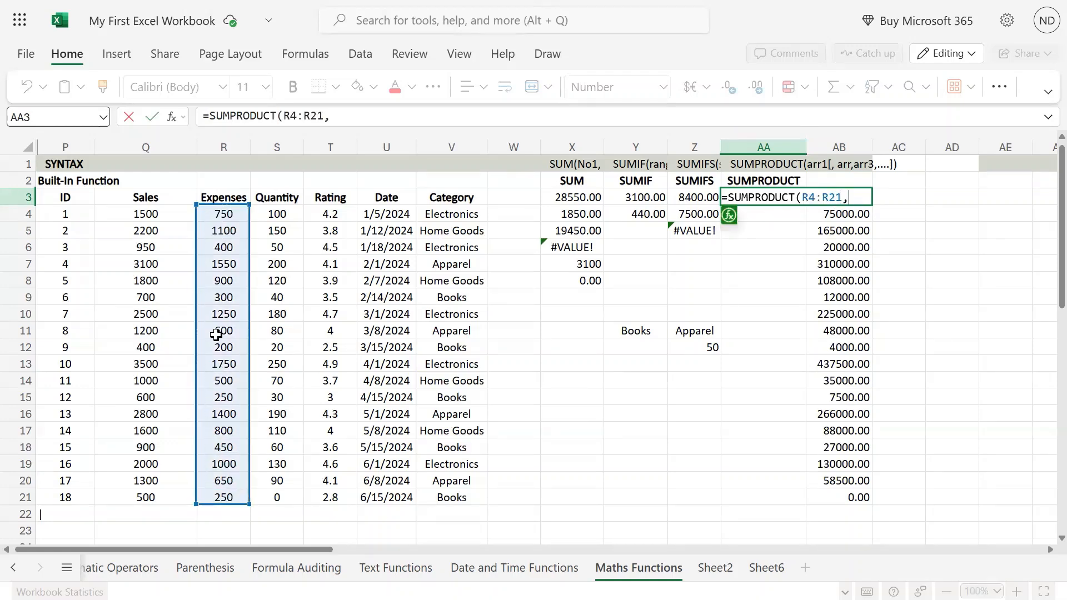
pyautogui.moveTo(278, 214); pyautogui.dragTo(288, 494)
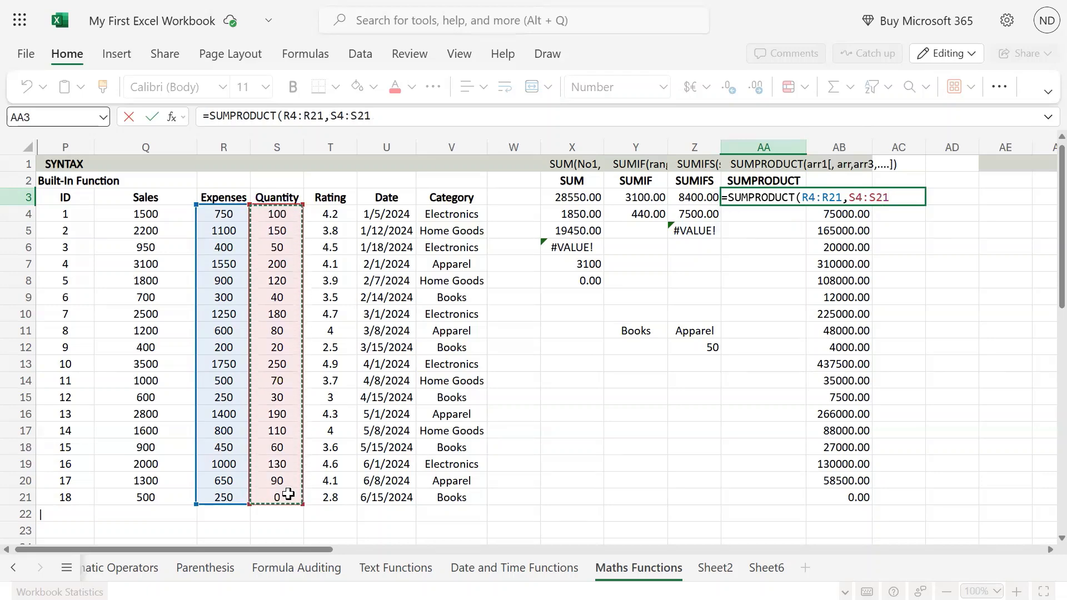
pyautogui.write(')')
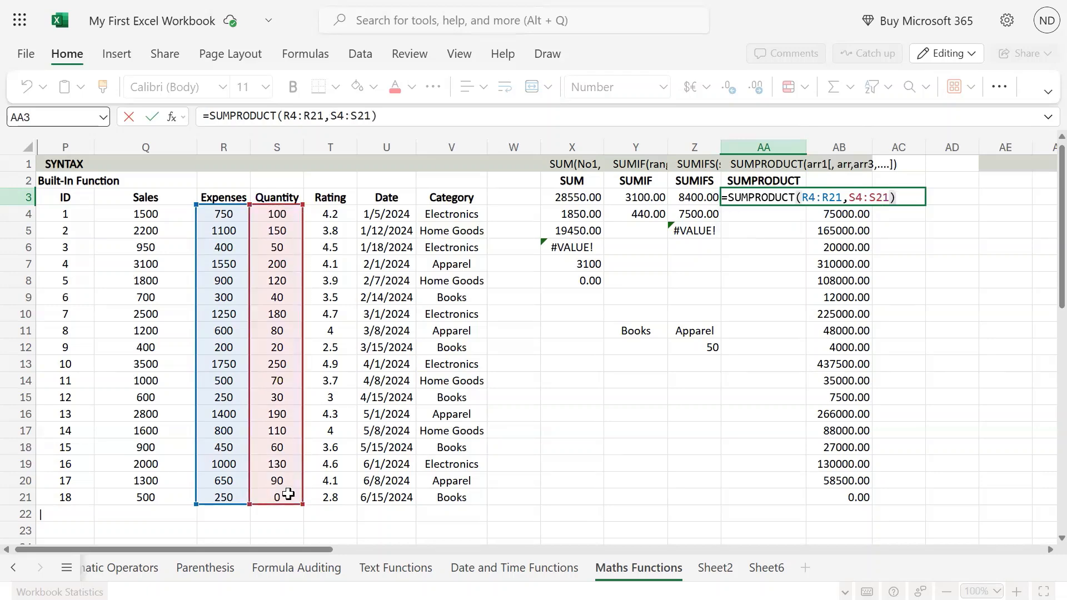
pyautogui.press('Return')
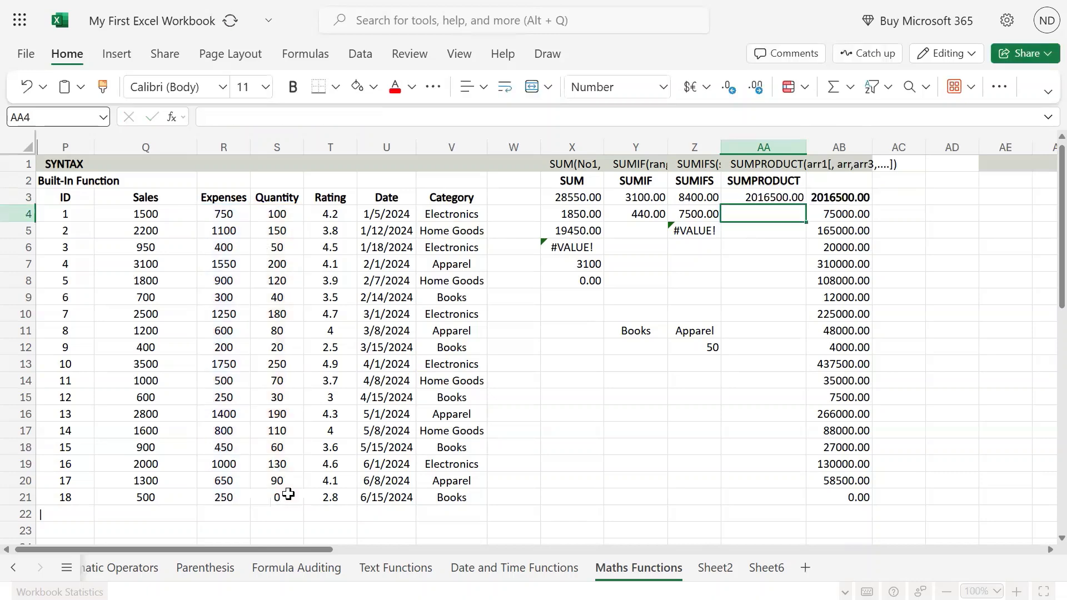
# Step: Compare the SUMPRODUCT result in AA3 with the manual total in AB3 and the row products below it
pyautogui.press('Up')
pyautogui.hotkey('shift', 'Right')
pyautogui.press('Right')
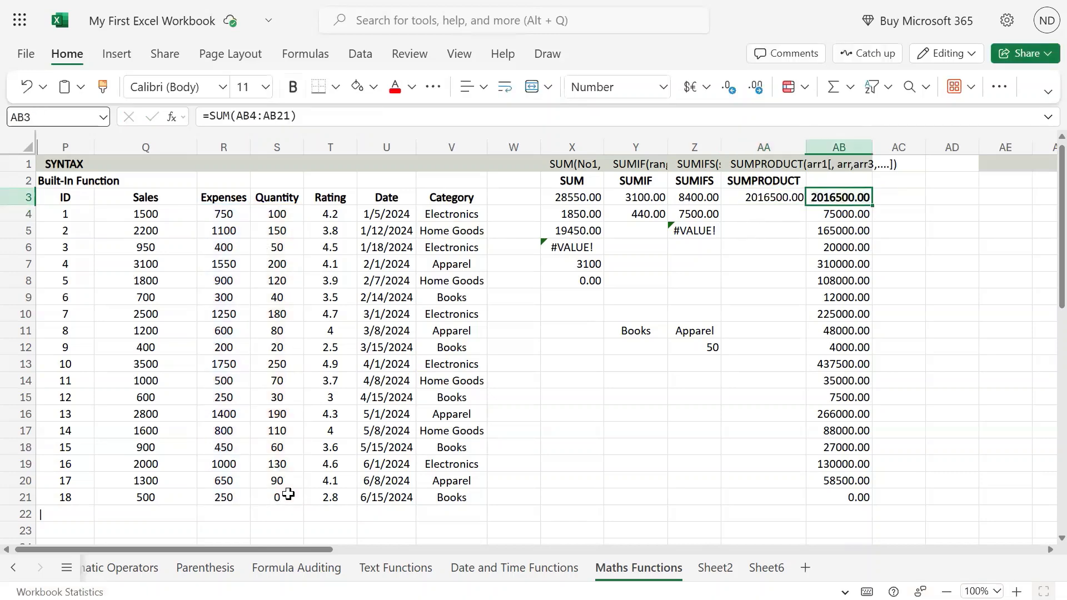
pyautogui.press('Down')
pyautogui.hotkey('ctrl', 'shift', 'Down')
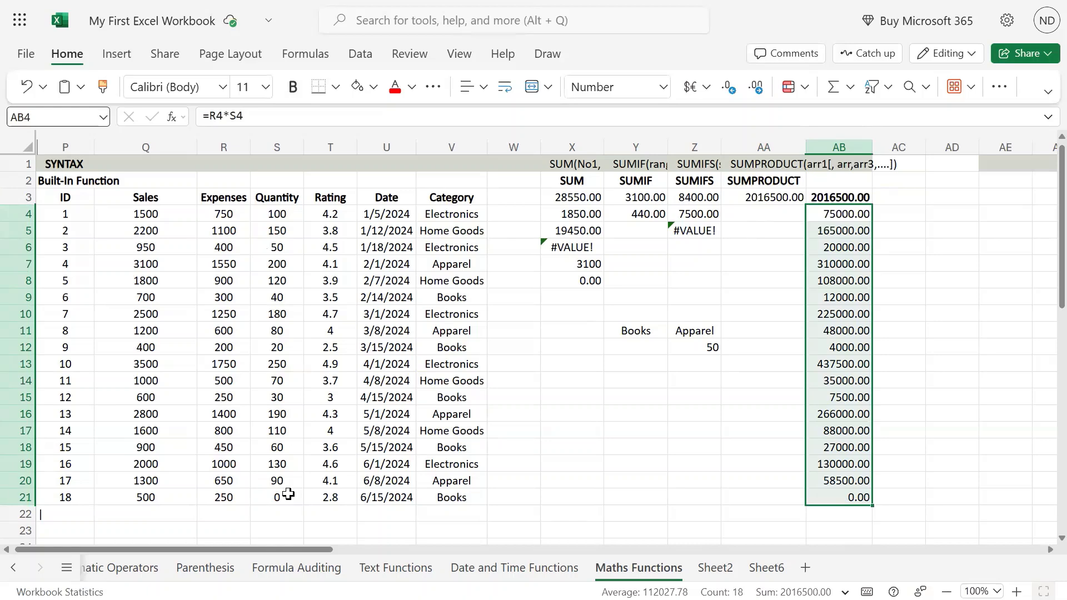
pyautogui.press('Up')
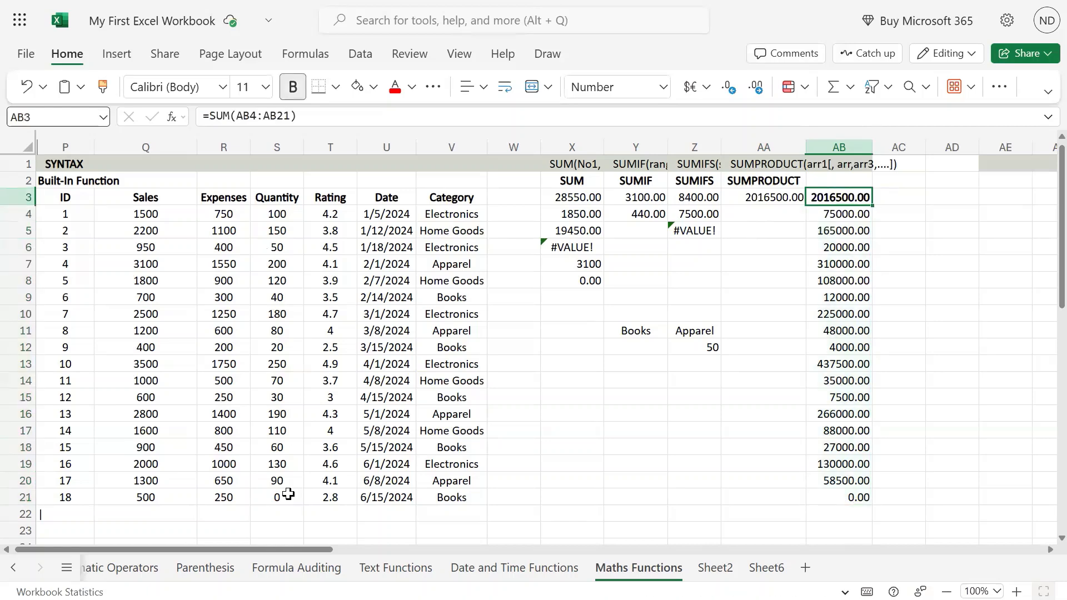
pyautogui.press('Left')
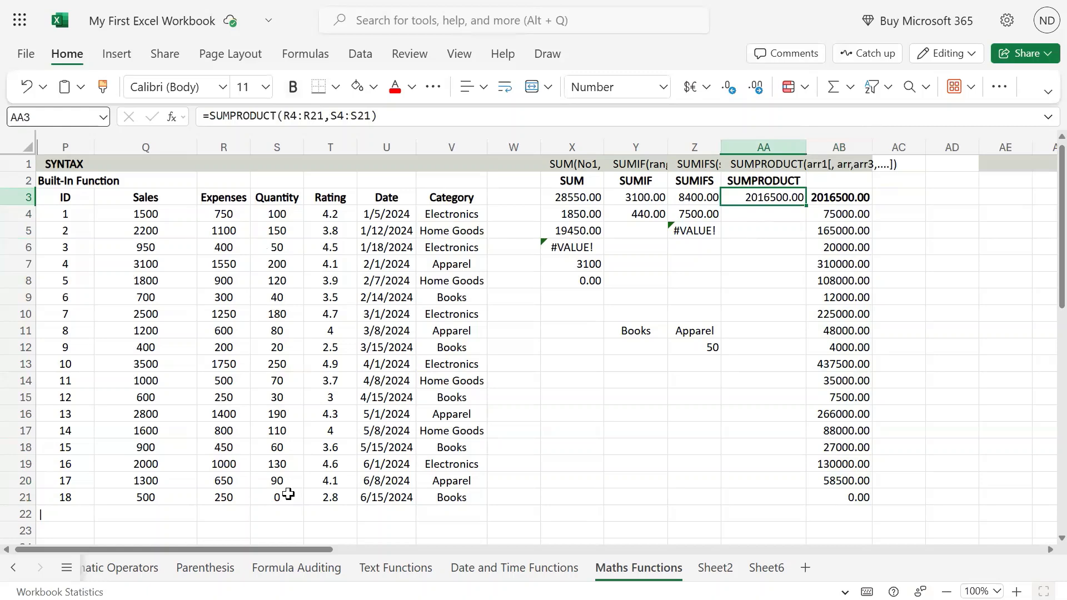
pyautogui.press('Down')
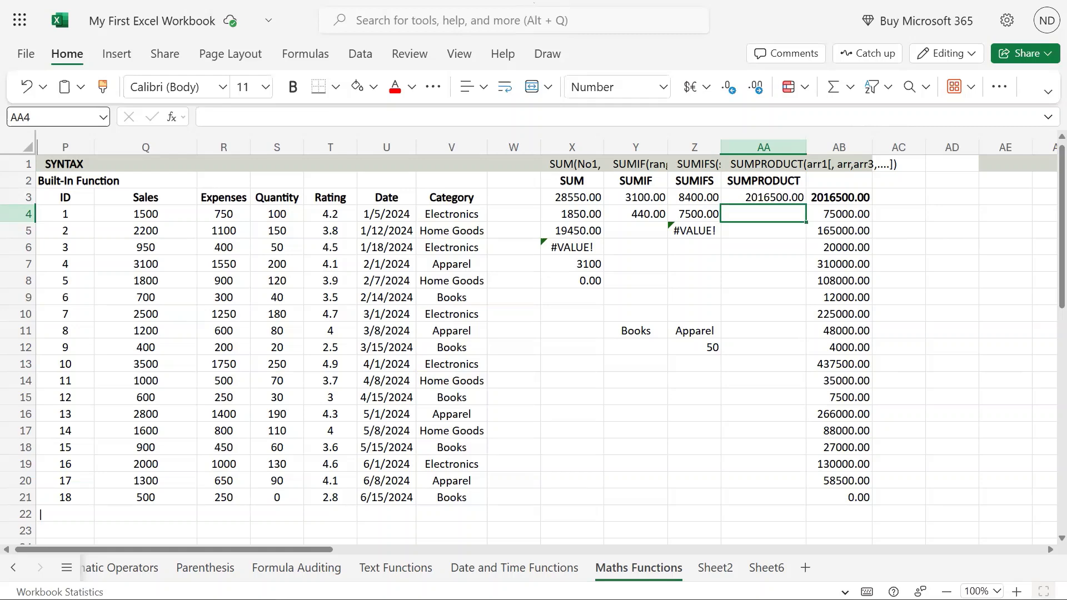
# Step: Open the SUMPRODUCT formula in AA3 and add a comma after S4:S21 for a third array
pyautogui.click(768, 195)
pyautogui.doubleClick(768, 196)
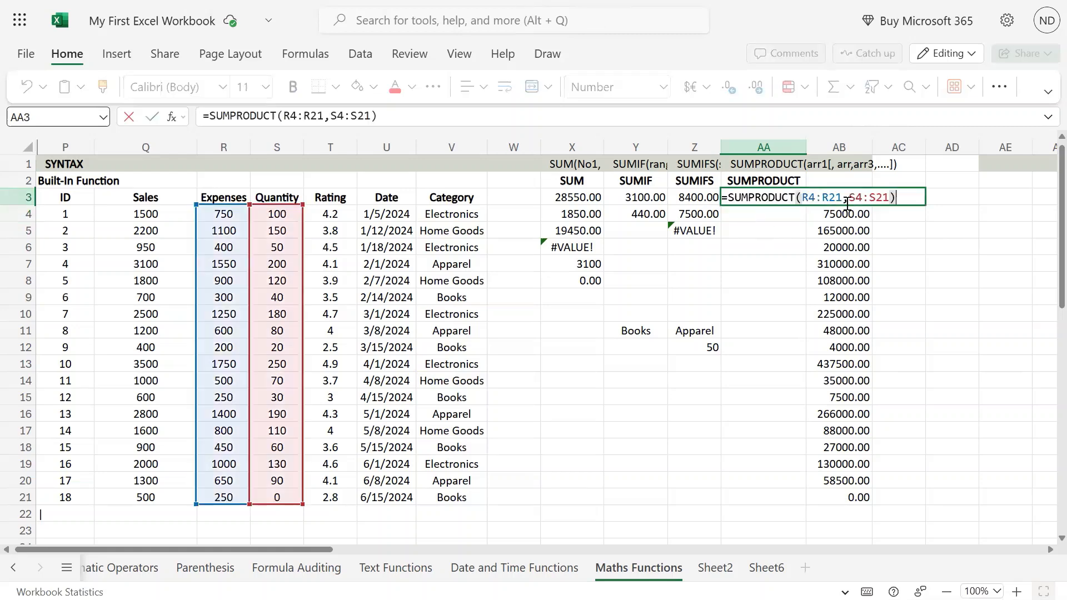
pyautogui.write(',')
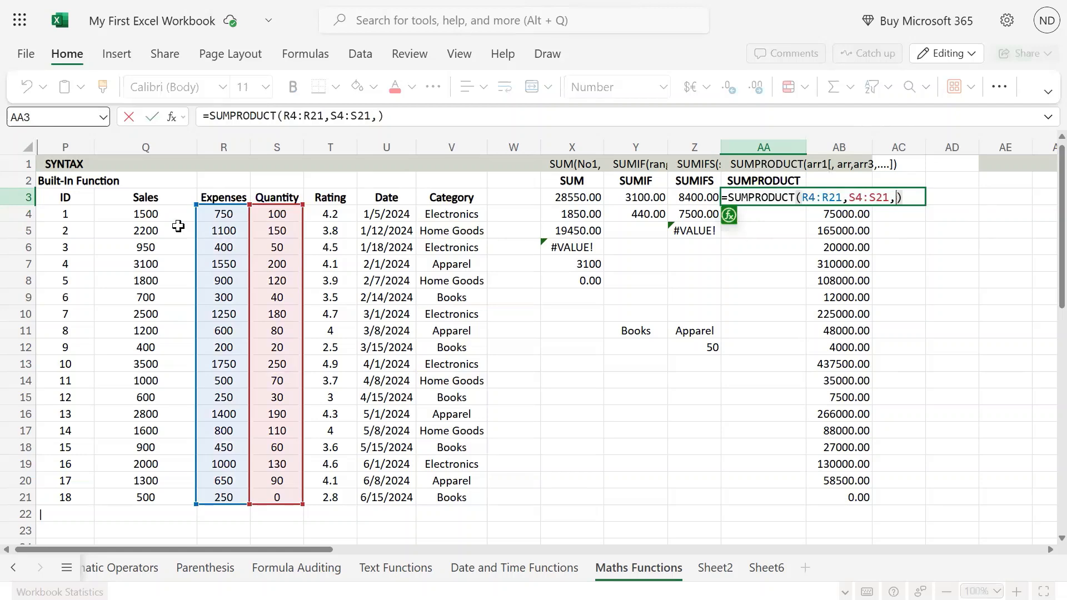
pyautogui.moveTo(170, 218); pyautogui.dragTo(167, 498)
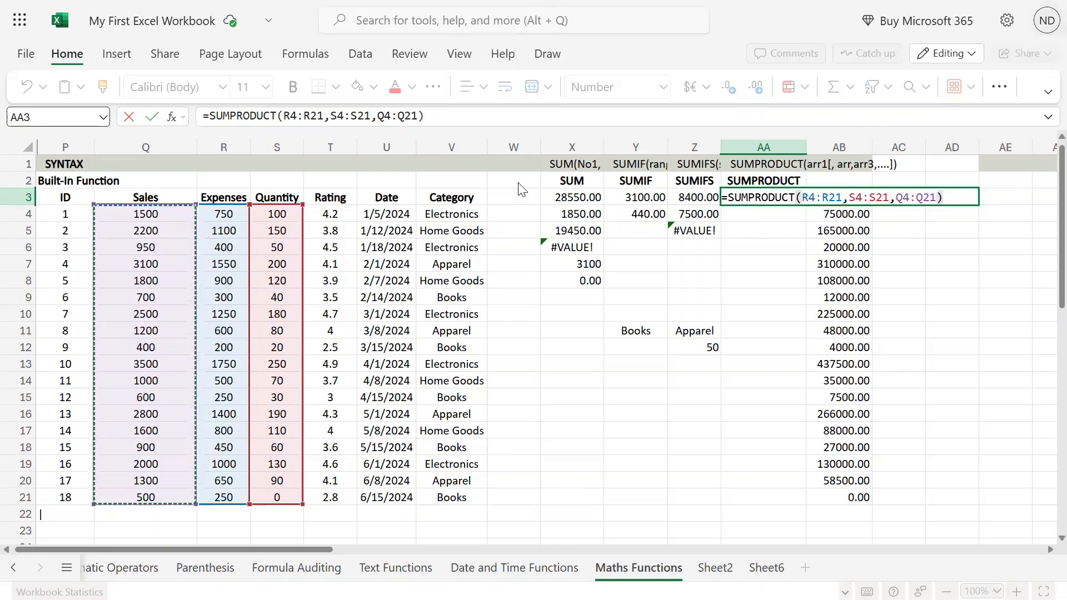
pyautogui.press('BackSpace')
pyautogui.press('BackSpace')
pyautogui.press('BackSpace')
pyautogui.press('BackSpace')
pyautogui.press('BackSpace')
pyautogui.press('BackSpace')
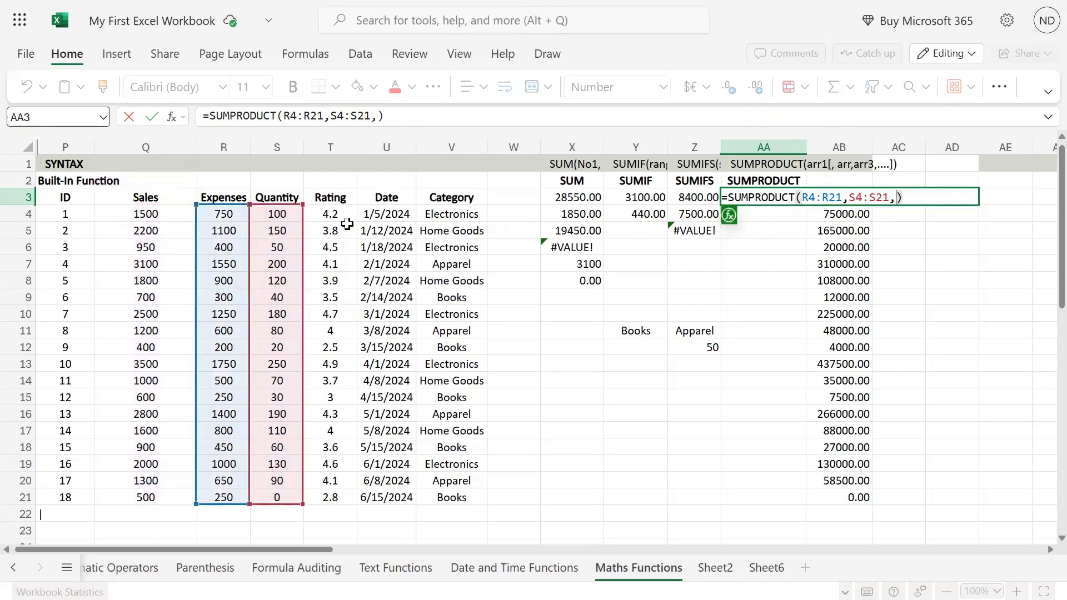
# Step: Enter the Rating range T4:T21 as the third array of the SUMPRODUCT formula in AA3
pyautogui.moveTo(330, 214); pyautogui.dragTo(336, 498)
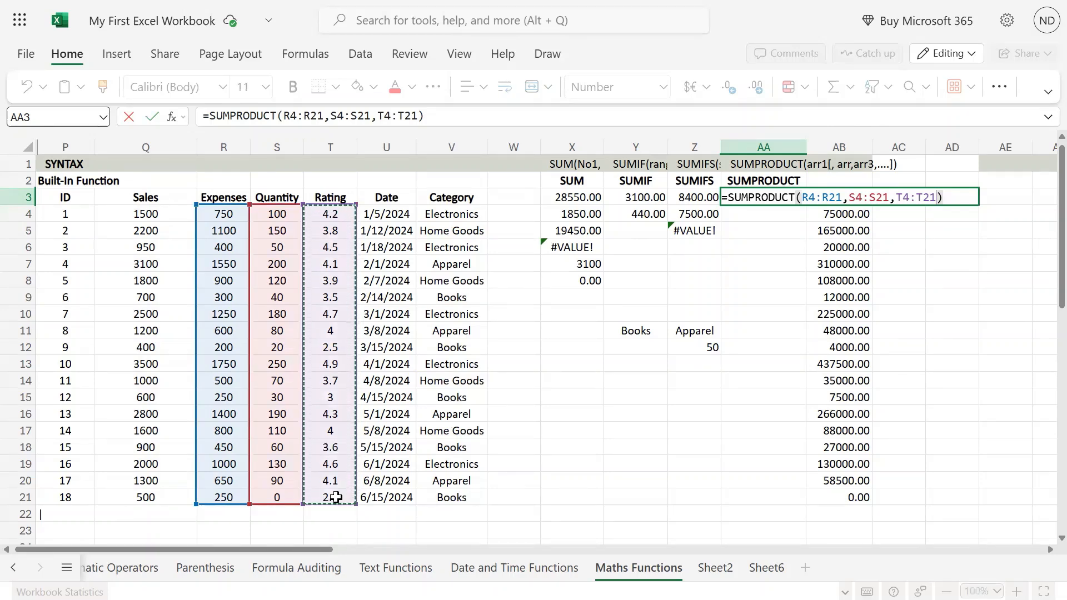
pyautogui.press('Return')
pyautogui.press('Up')
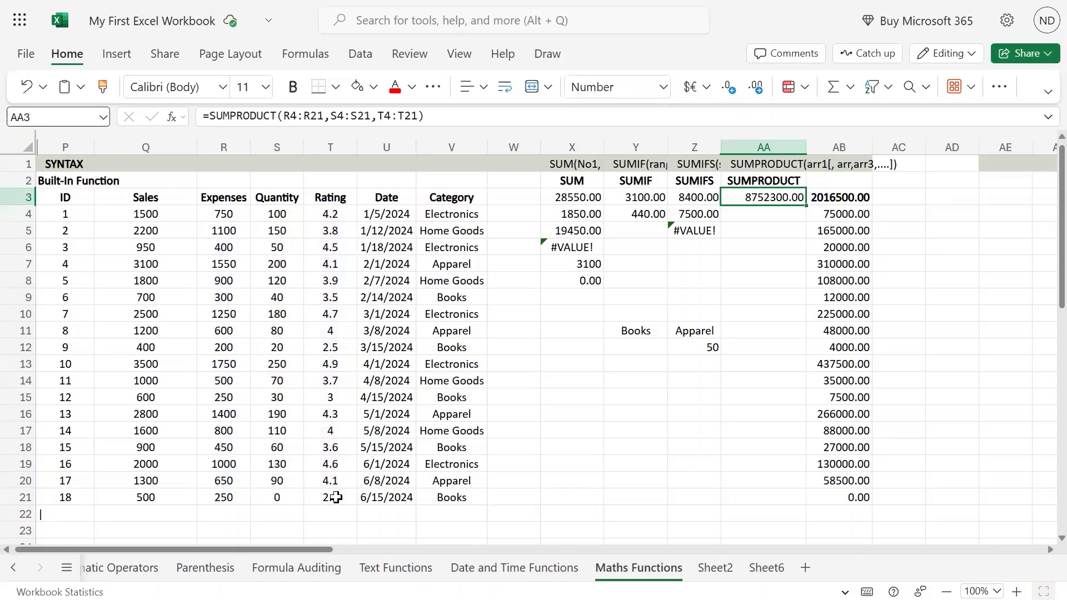
# Step: Extend the manual product in cell AB4 with the first record's rating, making the formula =R4*S4*T4
pyautogui.press('Right')
pyautogui.press('Down')
pyautogui.press('F2')
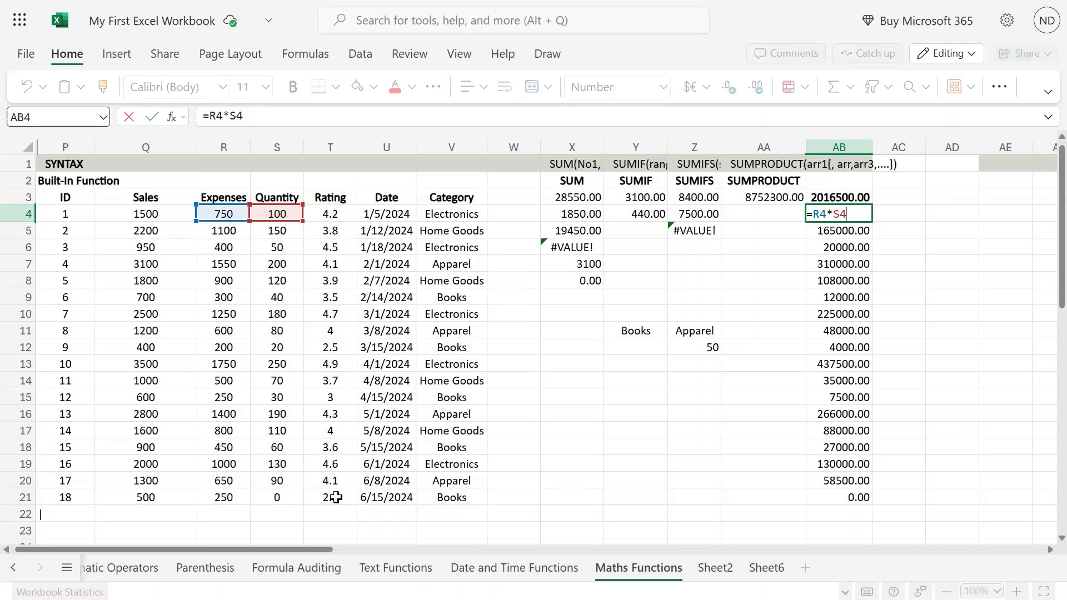
pyautogui.click(330, 214)
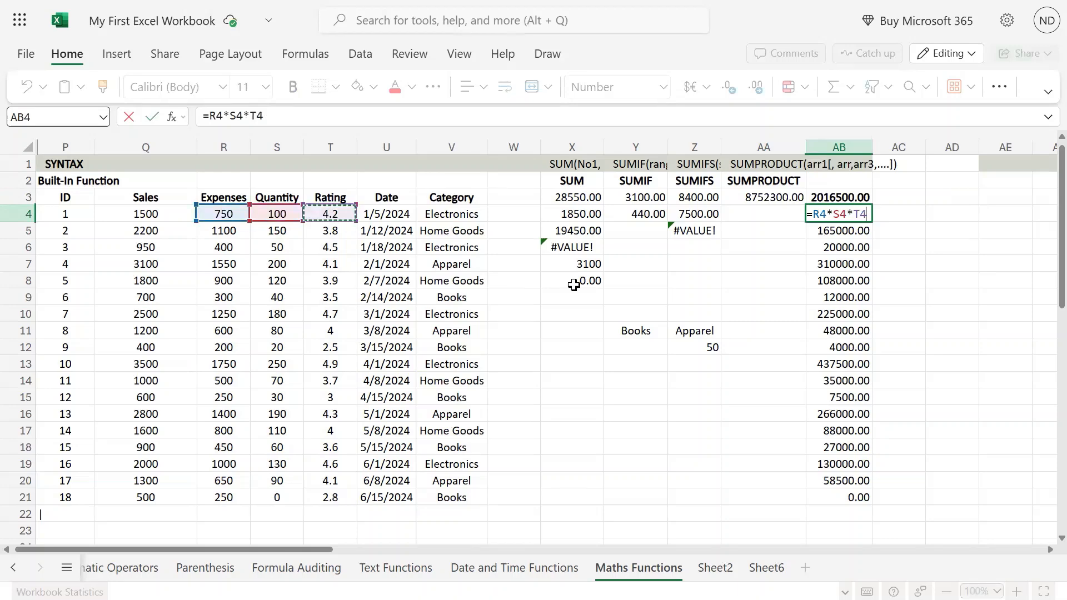
pyautogui.press('Return')
# Step: Copy the three-factor formula from AB4 down through AB21 and compare the total in AB3 with AA3
pyautogui.press('Up')
pyautogui.hotkey('ctrl', 'c')
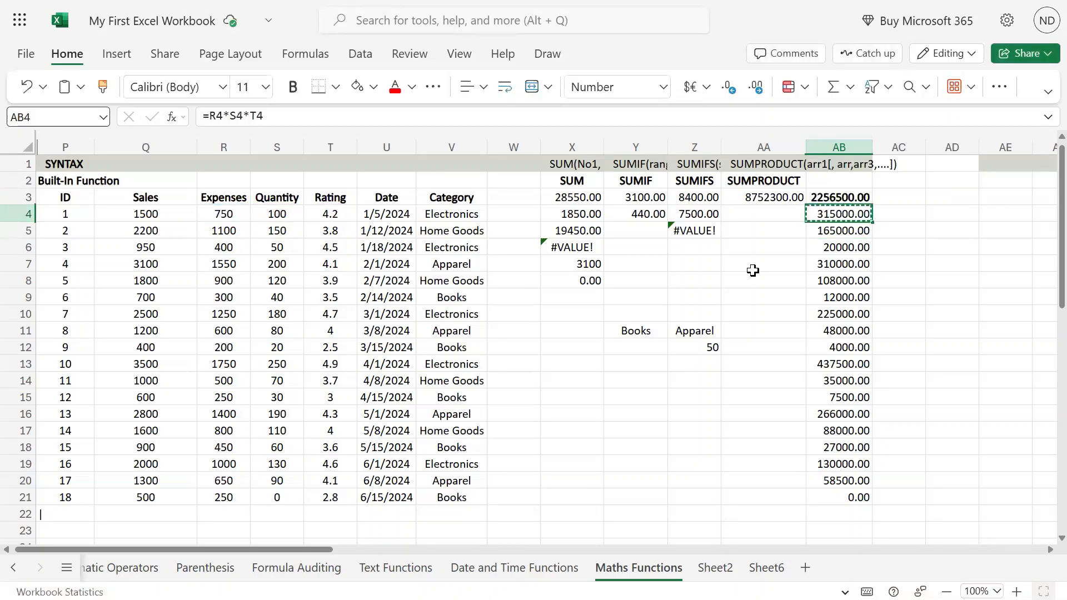
pyautogui.hotkey('ctrl', 'shift', 'Down')
pyautogui.hotkey('ctrl', 'v')
pyautogui.press('Up')
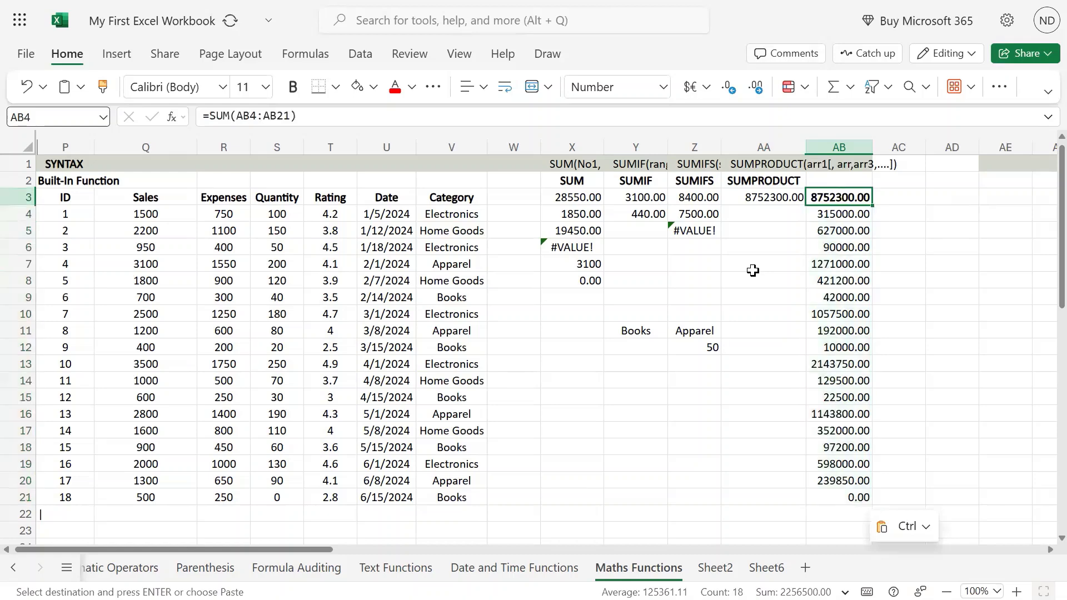
pyautogui.press('Left')
pyautogui.hotkey('shift', 'Right')
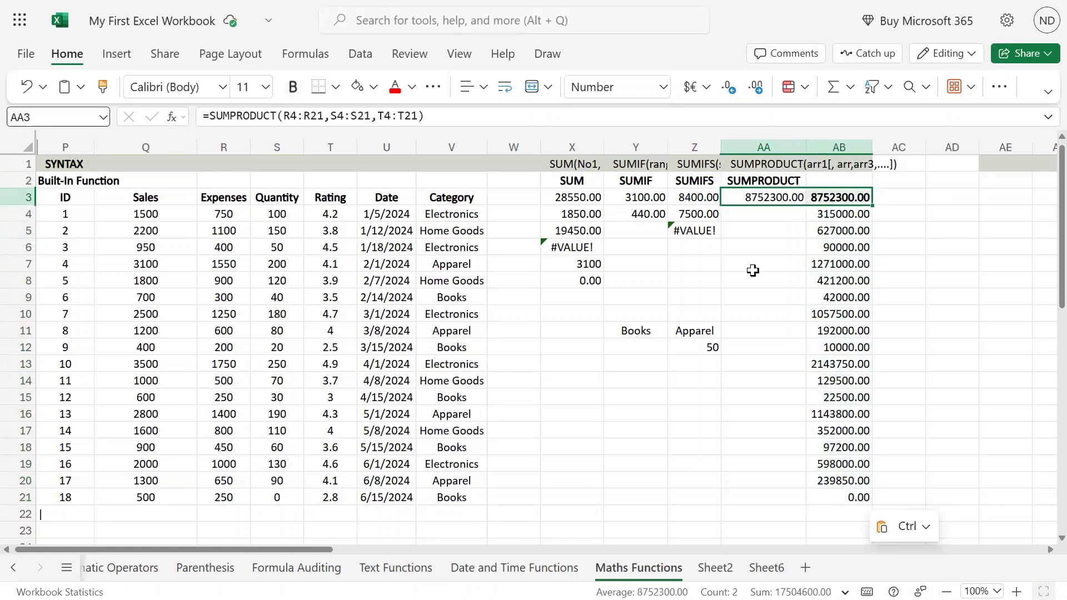
pyautogui.hotkey('shift', 'Left')
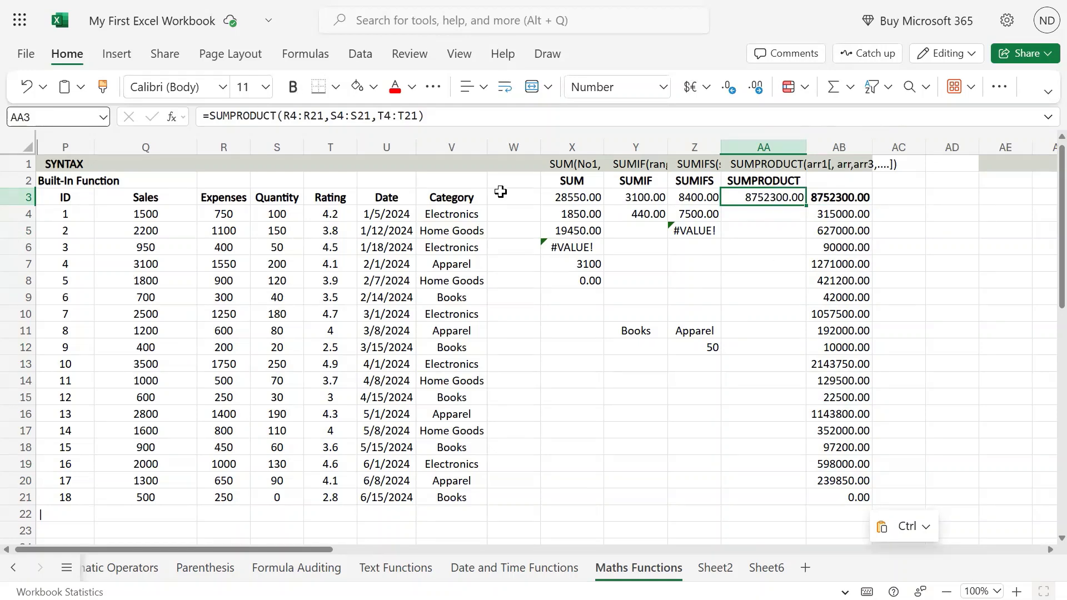
pyautogui.click(417, 117)
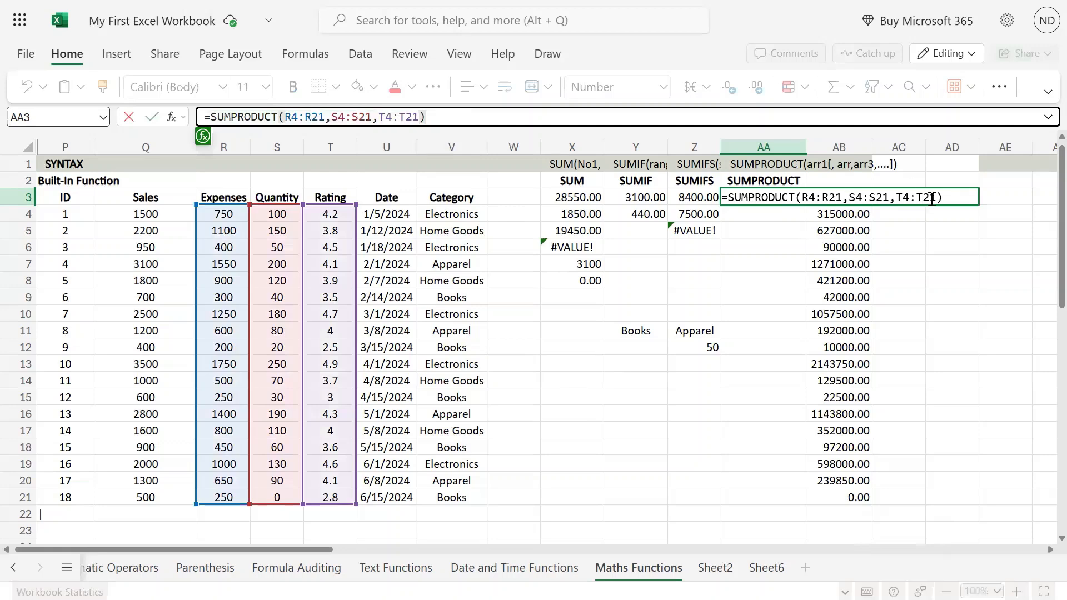
pyautogui.press('BackSpace')
pyautogui.press('BackSpace')
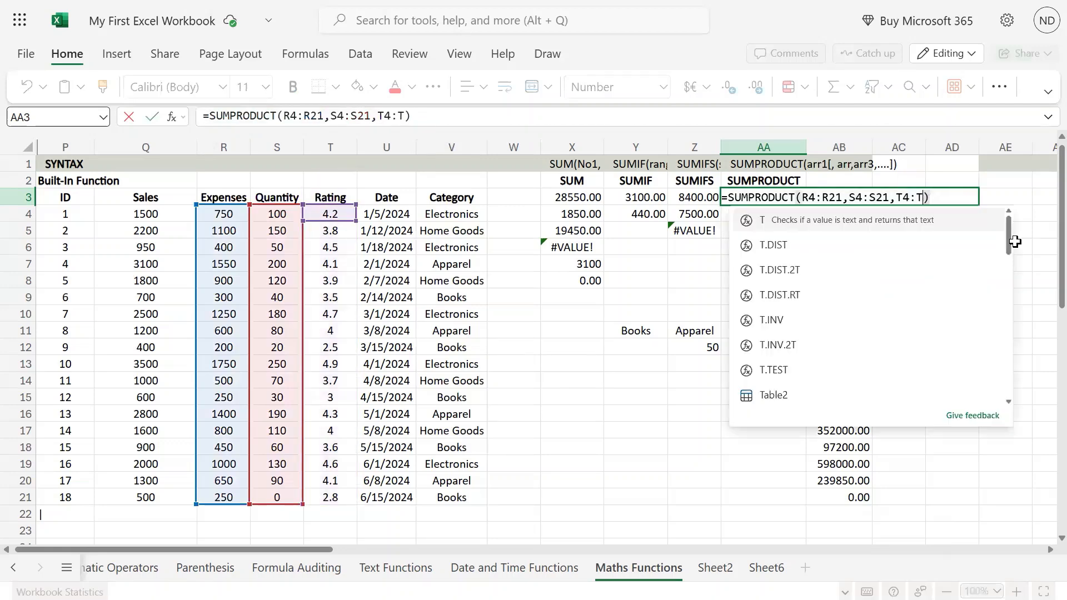
pyautogui.press('Escape')
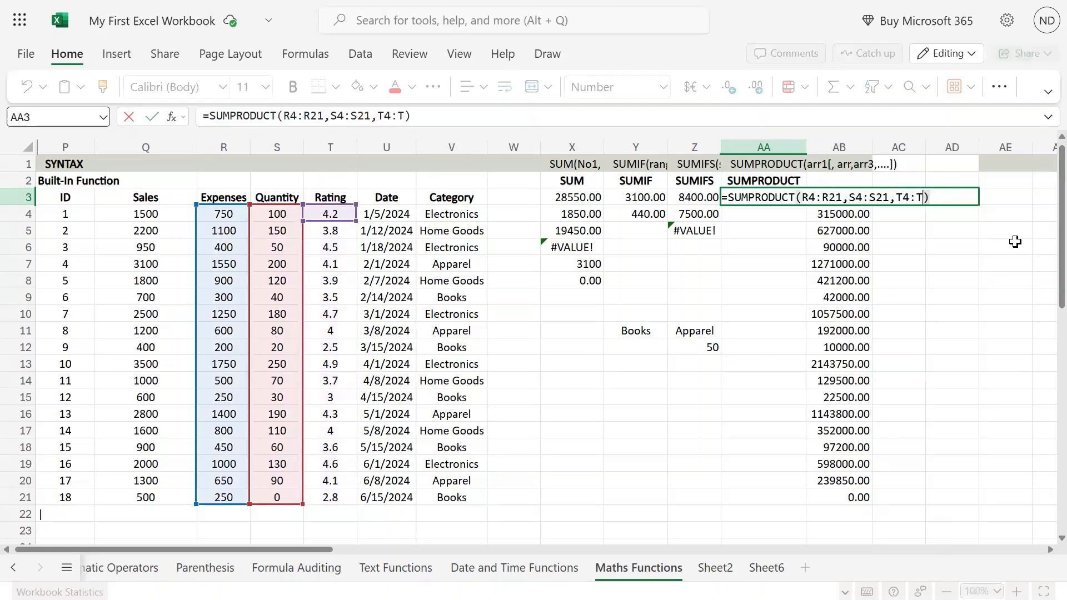
pyautogui.press('Escape')
# Step: Copy the SUMPRODUCT formula text from AA3 into AA4 with its cell references unchanged
pyautogui.press('F2')
pyautogui.hotkey('ctrl', 'a')
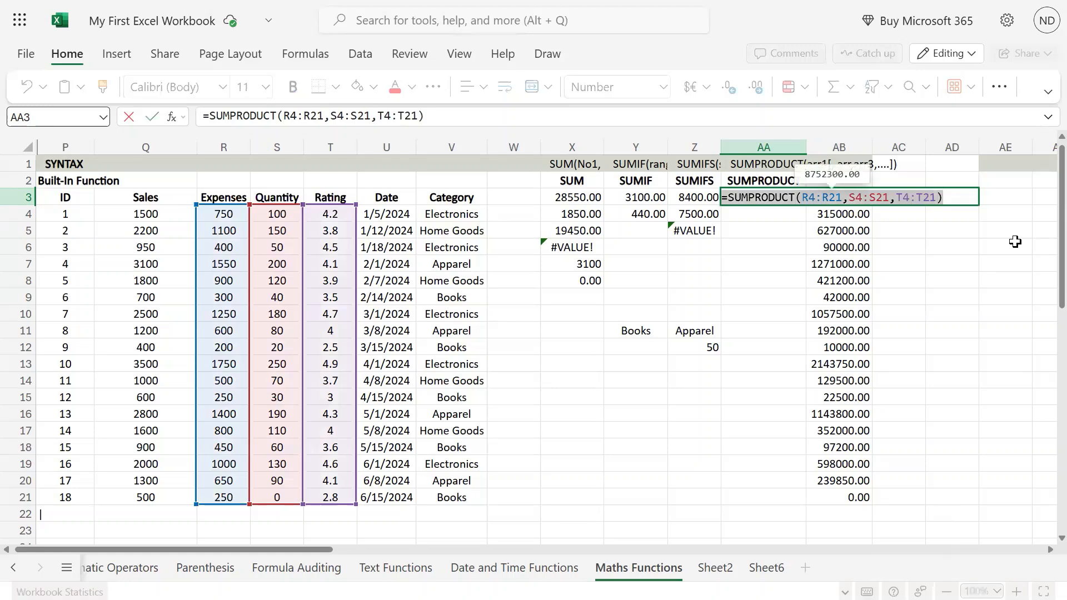
pyautogui.hotkey('ctrl', 'c')
pyautogui.press('Return')
pyautogui.hotkey('ctrl', 'v')
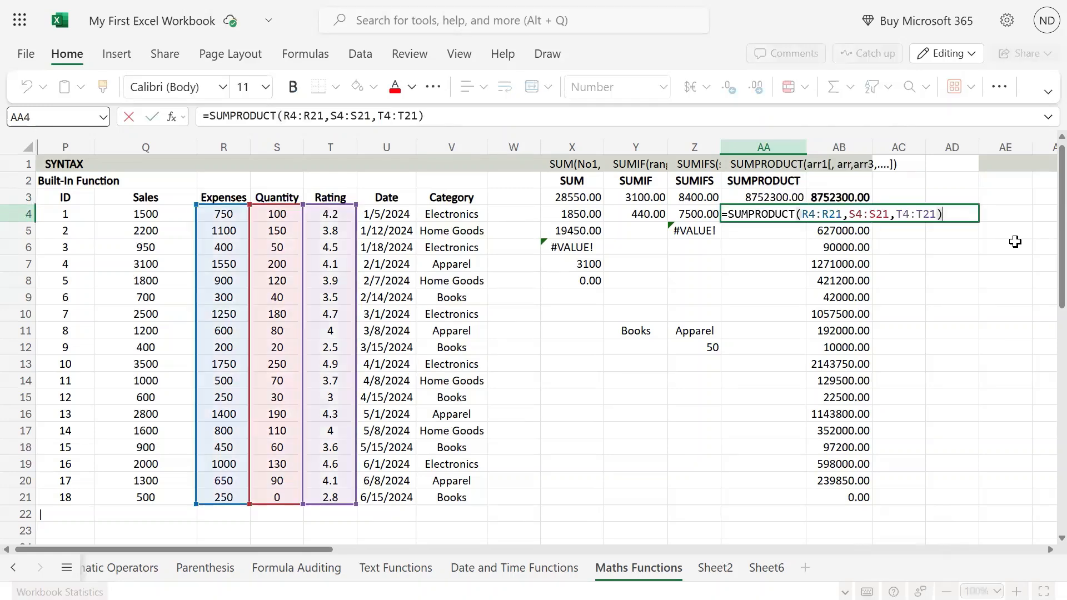
# Step: Shorten the third array of the AA4 formula to T4:T15, making it =SUMPRODUCT(R4:R21,S4:S21,T4:T15)
pyautogui.press('BackSpace')
pyautogui.press('BackSpace')
pyautogui.write('15')
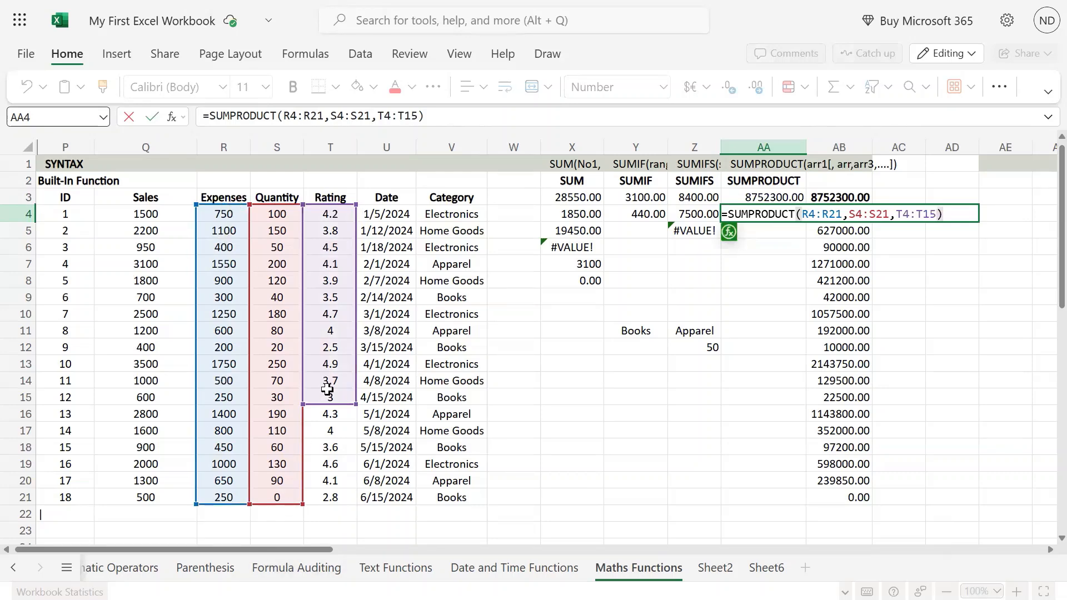
pyautogui.hotkey('ctrl', 'Return')
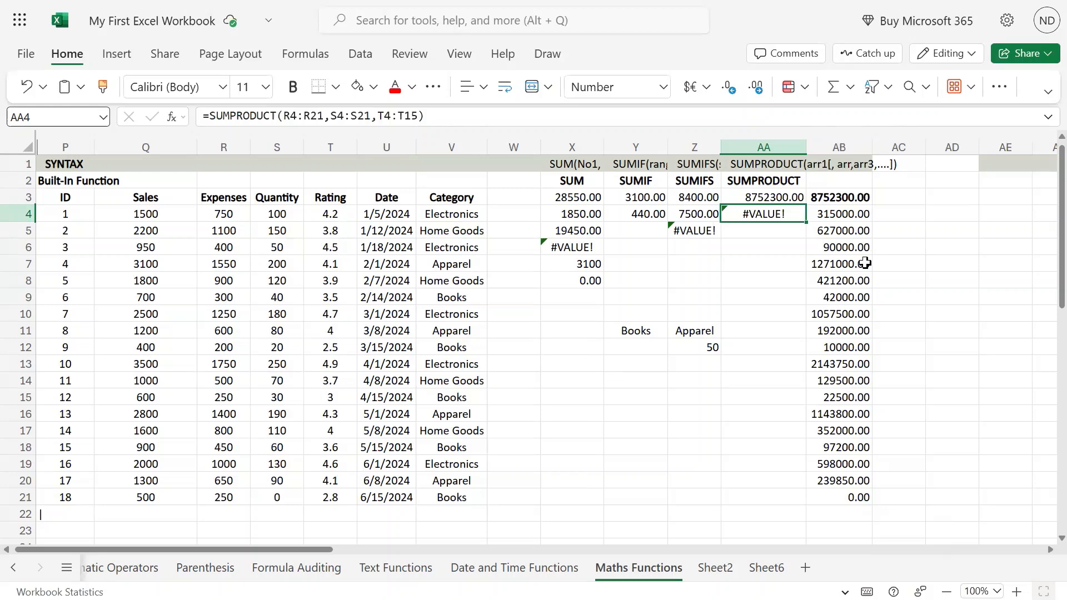
# Step: Review the SUM, SUMIF, SUMIFS and SUMPRODUCT examples under the headings in X2:AA2, ending on the SUMPRODUCT formula in AA3
pyautogui.press('Left')
pyautogui.press('Left')
pyautogui.press('Left')
pyautogui.press('Left')
pyautogui.press('Left')
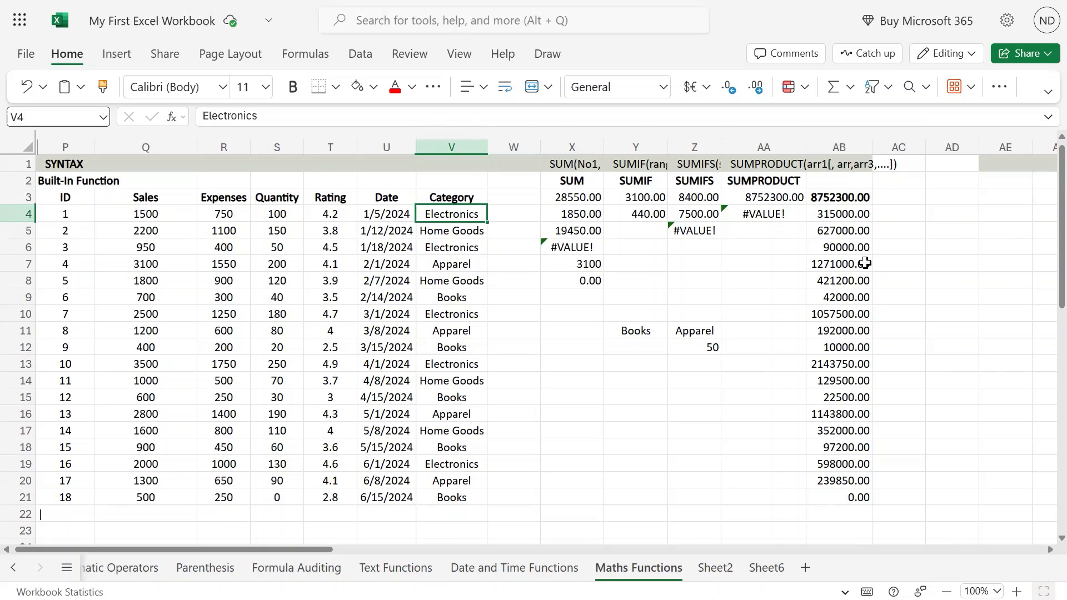
pyautogui.press('Right')
pyautogui.press('Right')
pyautogui.press('Right')
pyautogui.press('Right')
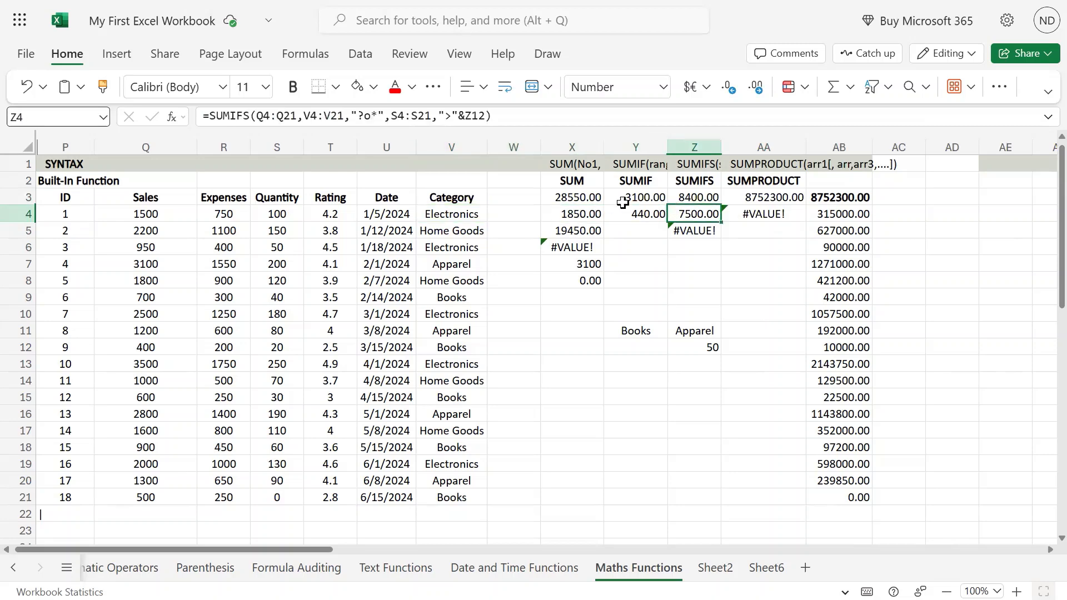
pyautogui.moveTo(591, 186); pyautogui.dragTo(767, 182)
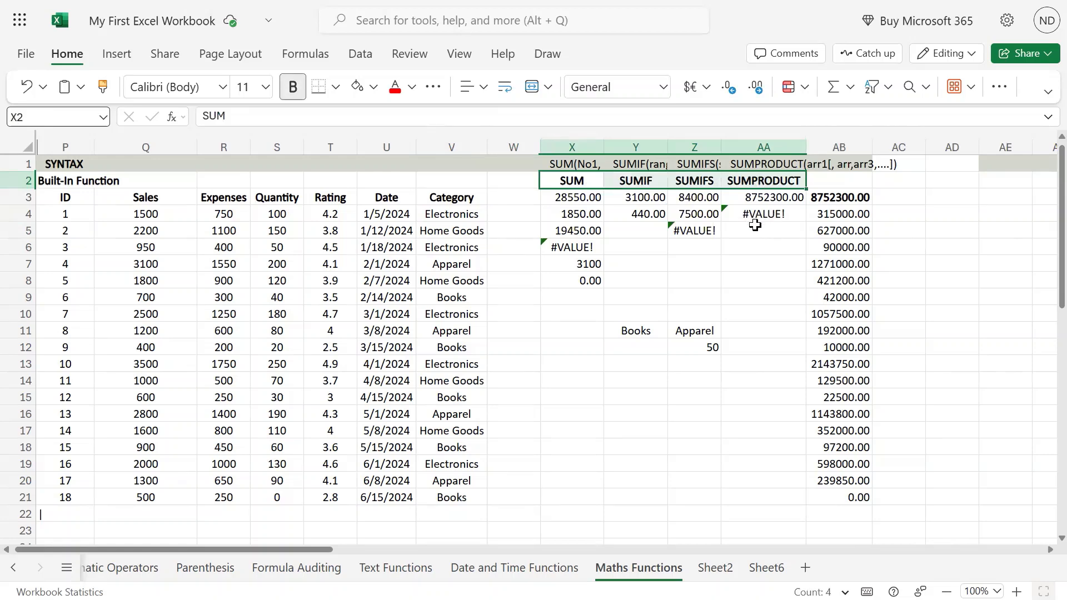
pyautogui.click(767, 263)
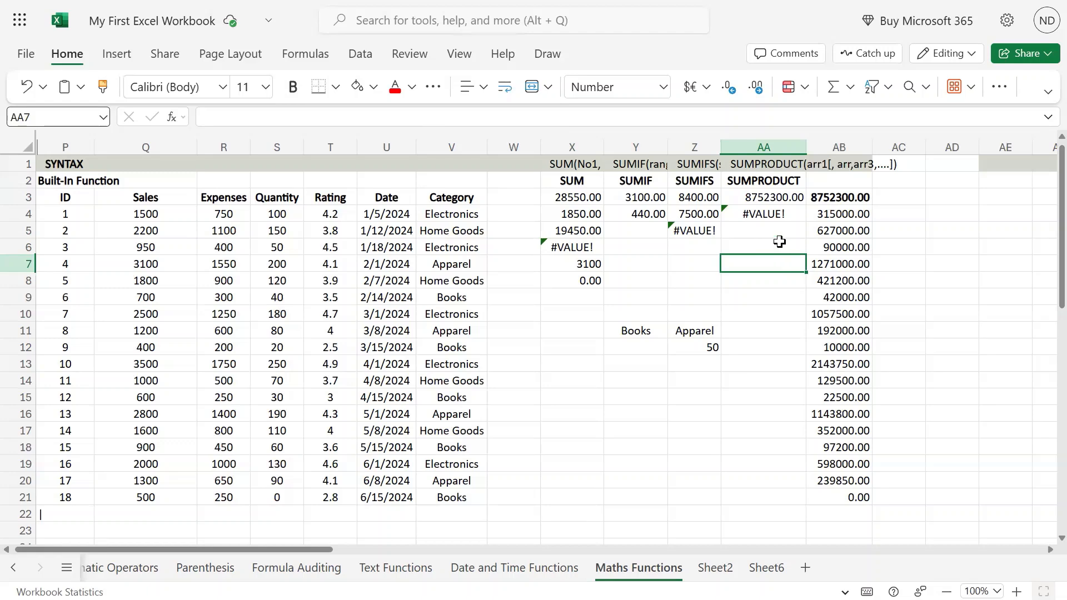
pyautogui.click(780, 242)
pyautogui.click(783, 193)
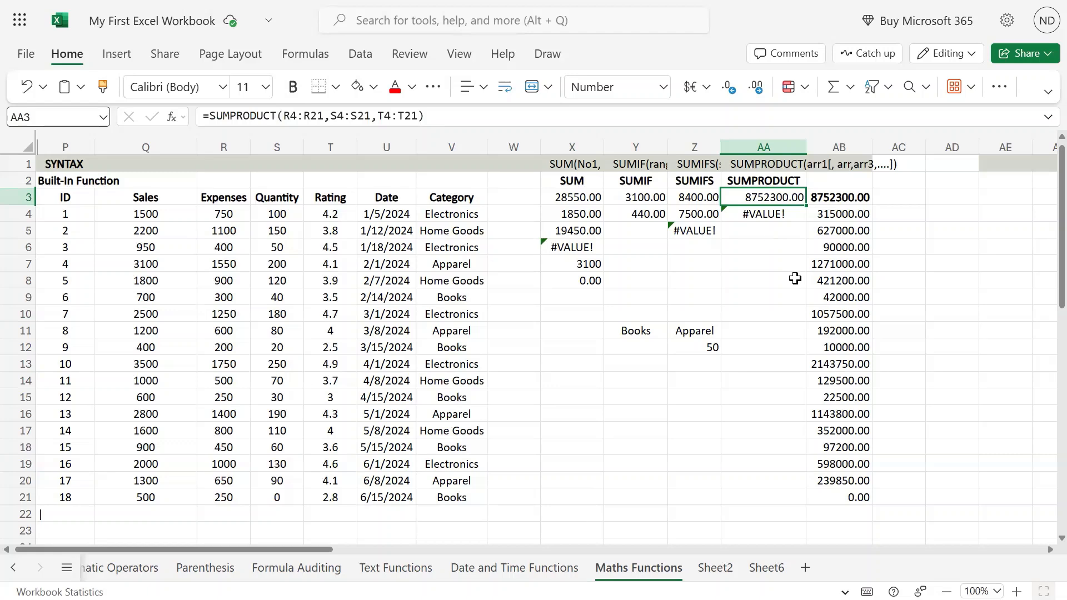